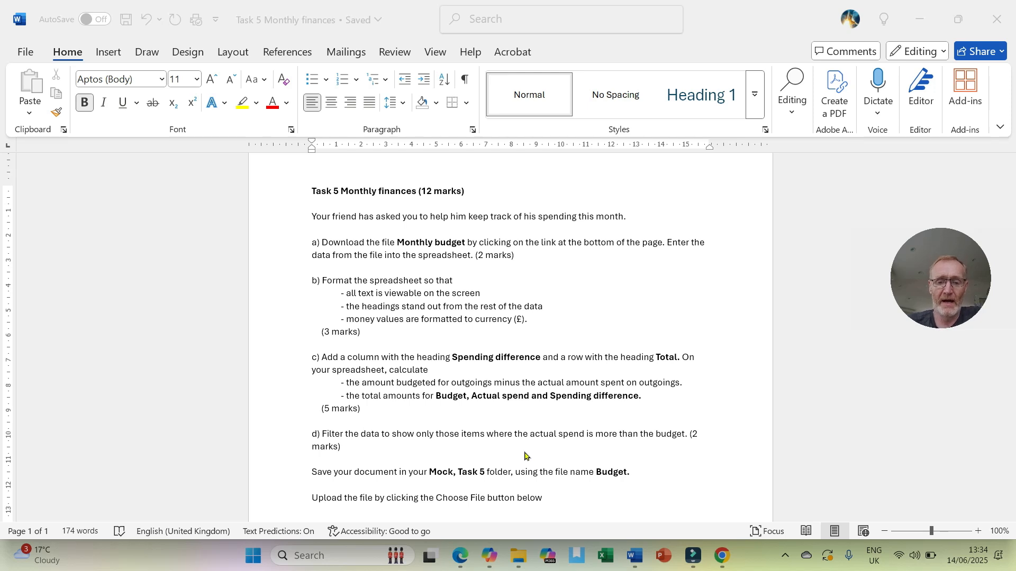
# Open the monthly budget text file from the Downloads folder and copy all of its text
pyautogui.moveTo(518, 556)
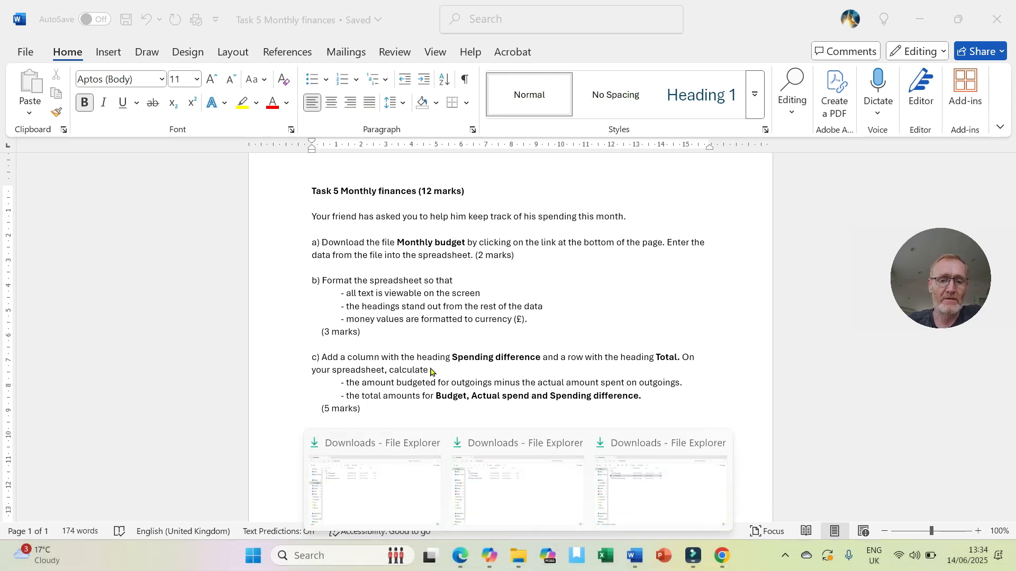
pyautogui.click(516, 483)
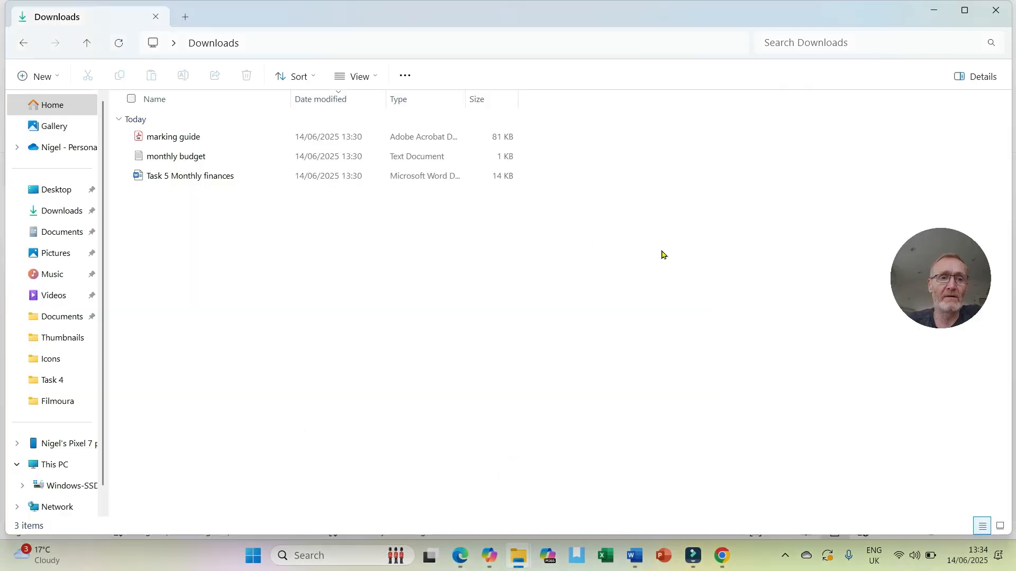
pyautogui.click(191, 155)
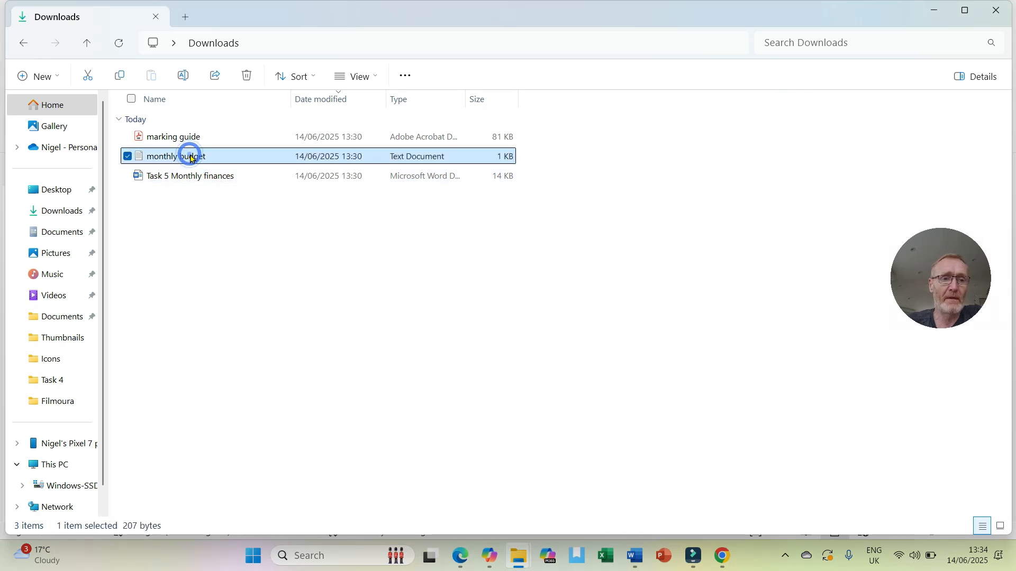
pyautogui.press('Return')
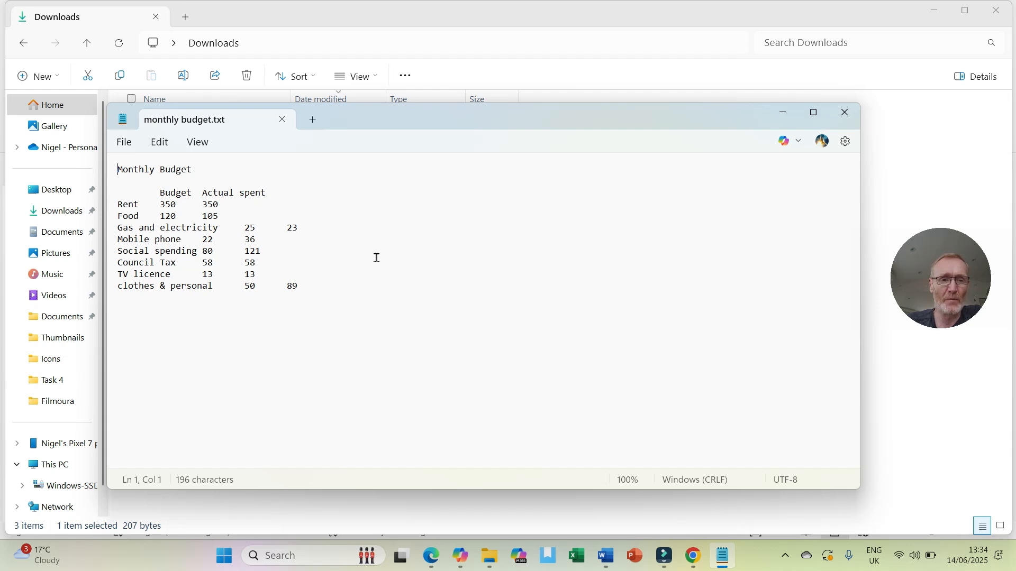
pyautogui.hotkey('ctrl', 'a')
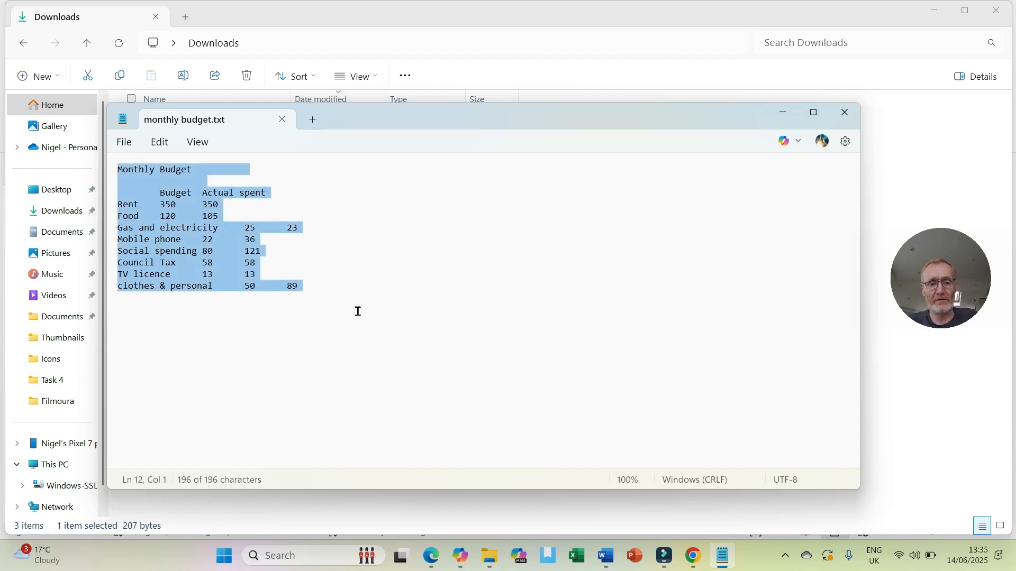
# Switch to Excel, create a blank workbook and paste the copied budget data starting at cell A1
pyautogui.click(581, 564)
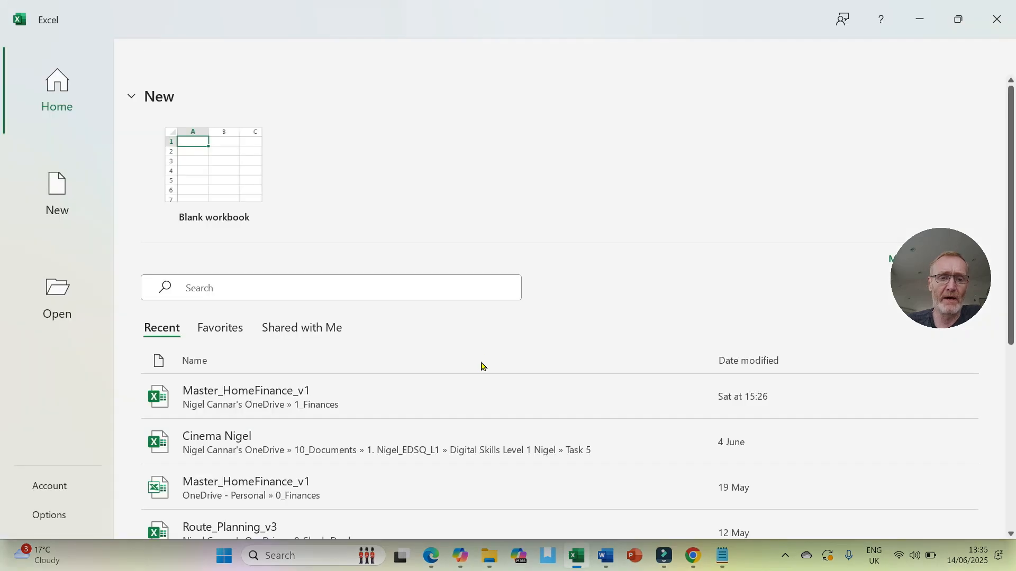
pyautogui.click(214, 161)
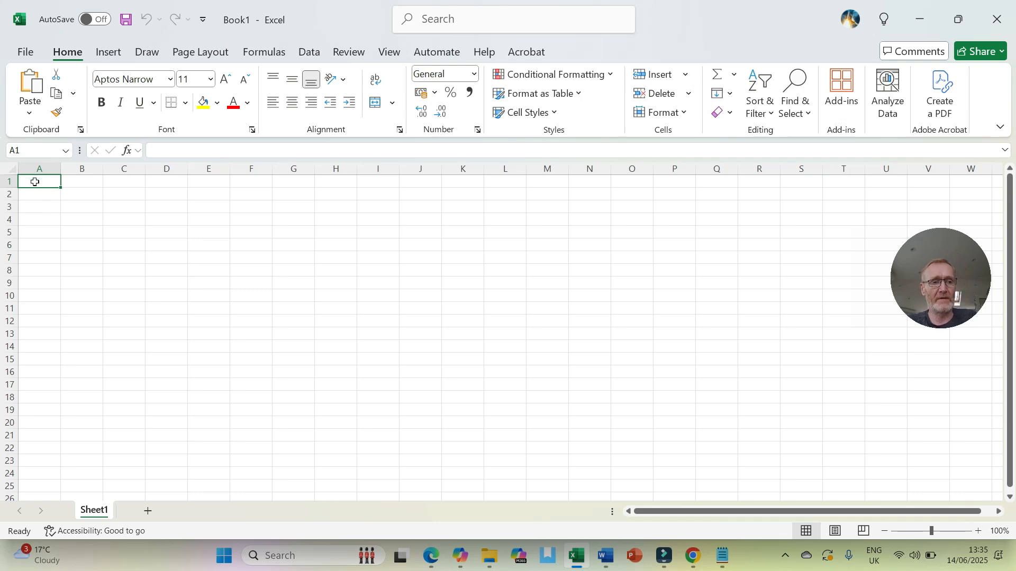
pyautogui.hotkey('ctrl', 'v')
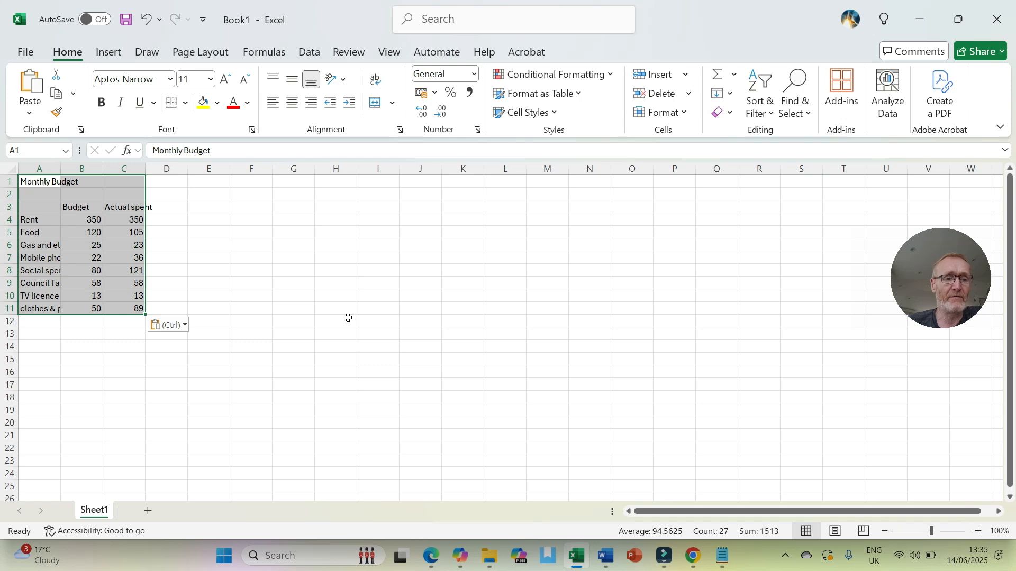
pyautogui.click(348, 318)
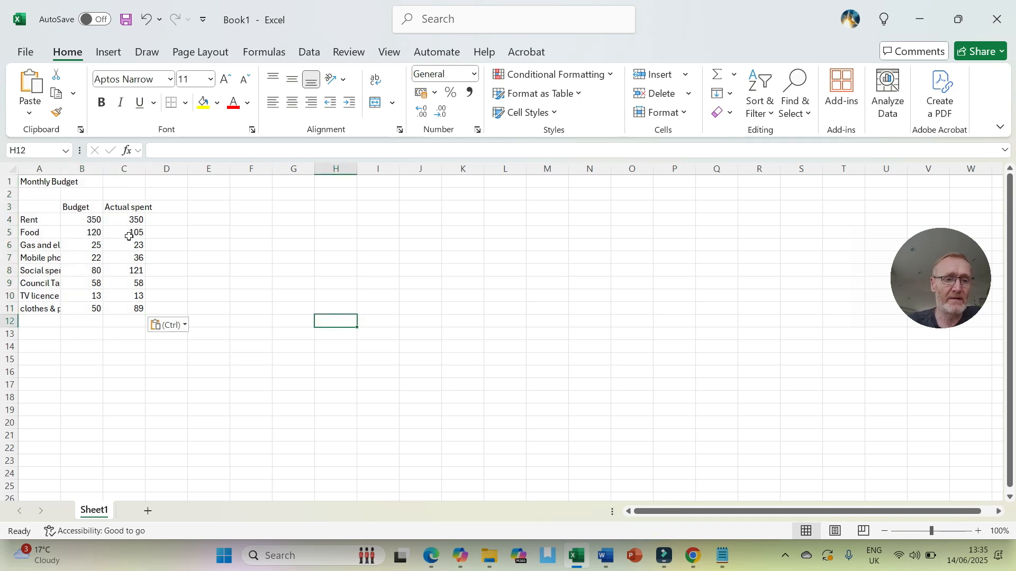
# Check the formatting requirements in the Word task brief and autofit columns A to C in the Excel workbook
pyautogui.click(603, 560)
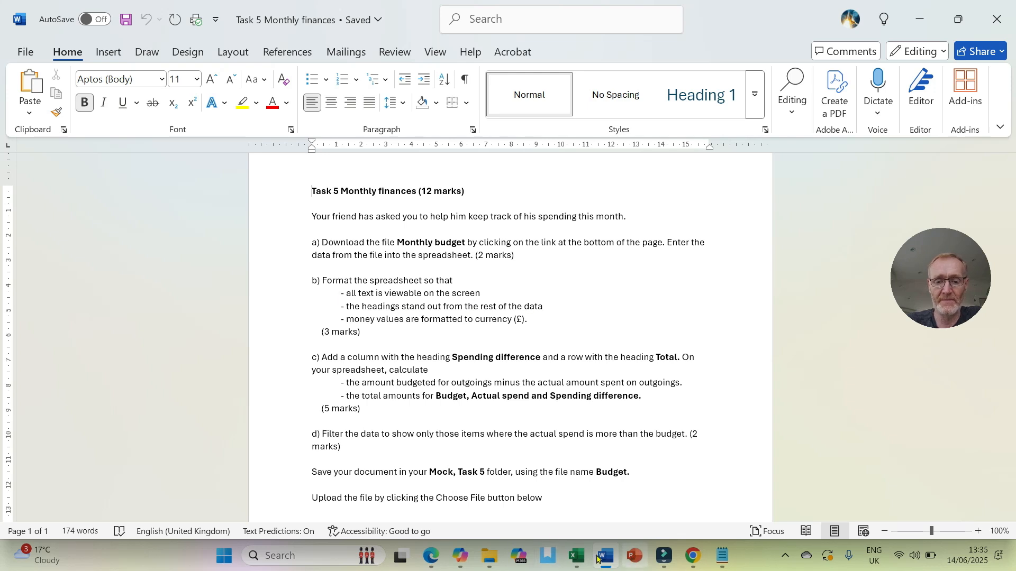
pyautogui.click(576, 555)
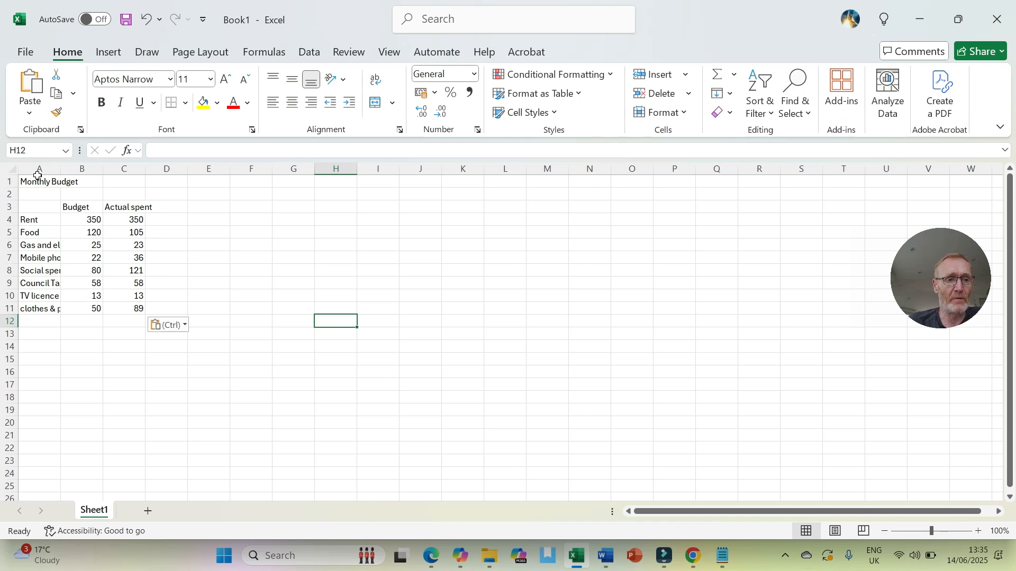
pyautogui.moveTo(38, 169); pyautogui.dragTo(133, 169)
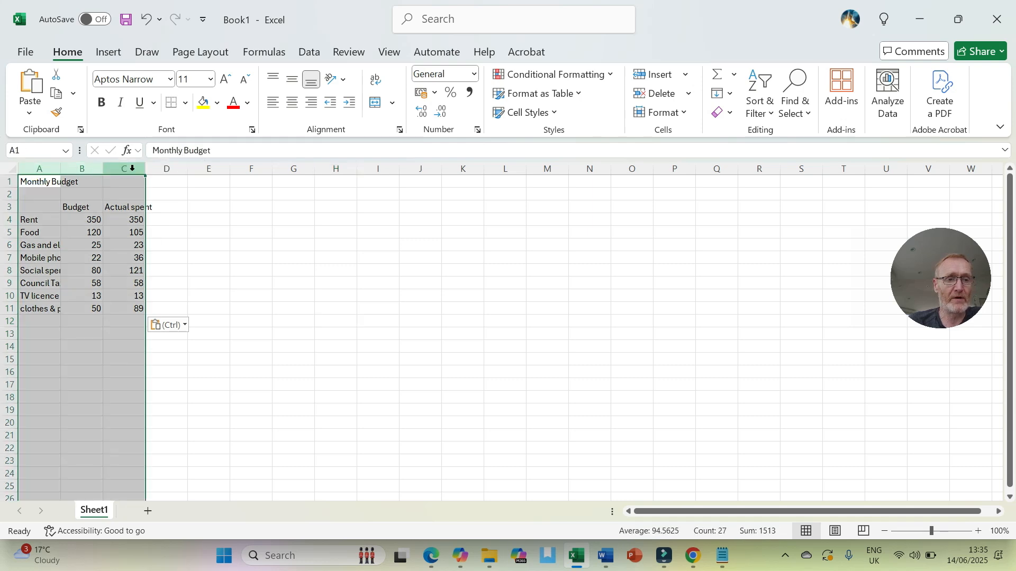
pyautogui.doubleClick(102, 169)
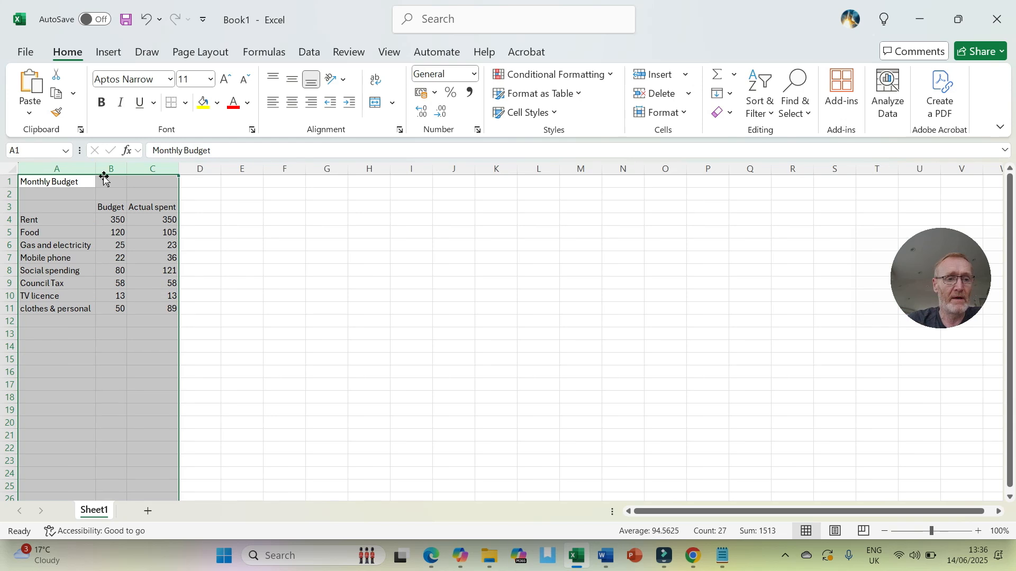
pyautogui.click(145, 333)
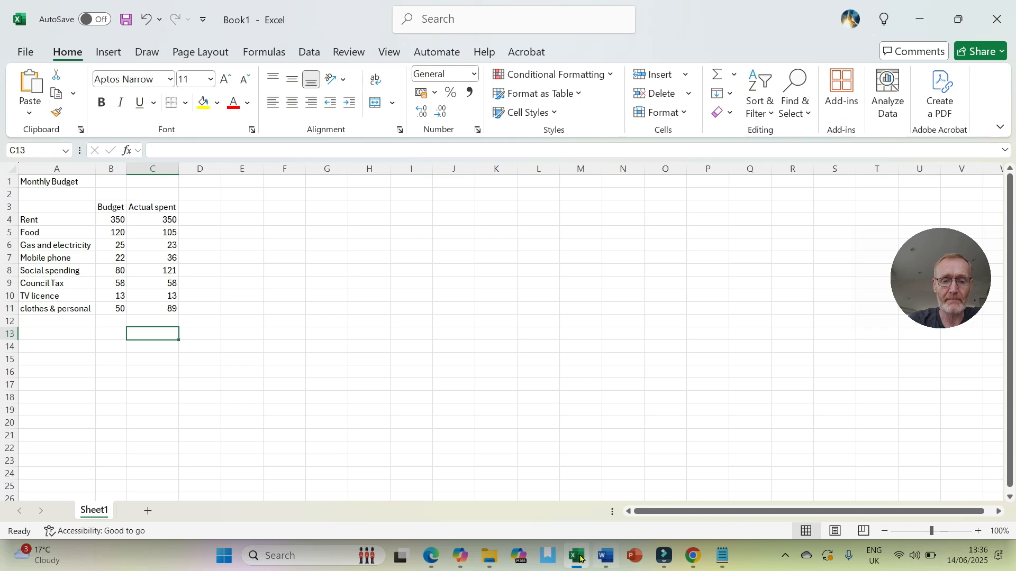
# Make the Budget and Actual spent headings in B3:C3 bold with a light purple fill, and widen column C slightly
pyautogui.click(606, 556)
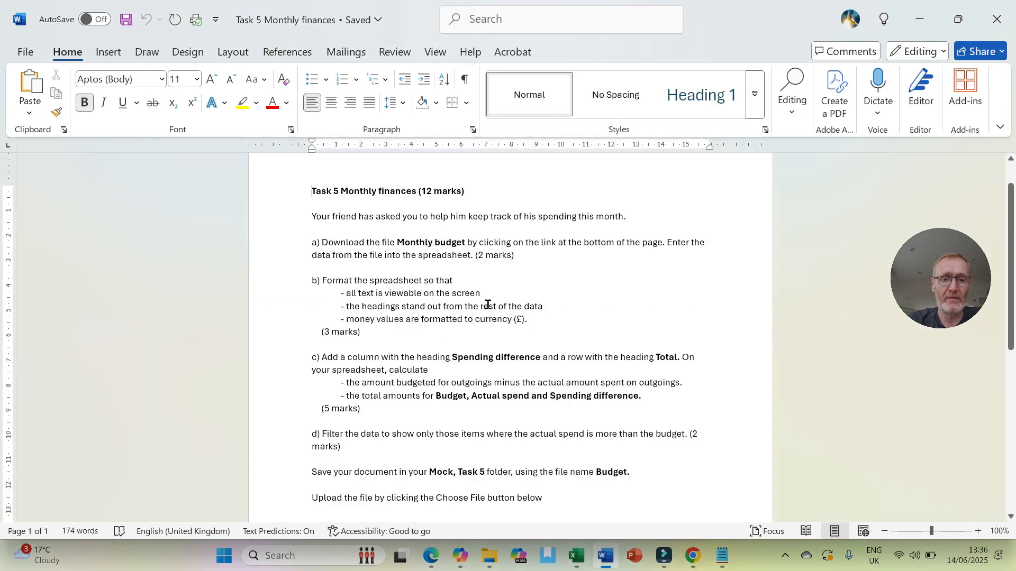
pyautogui.click(577, 555)
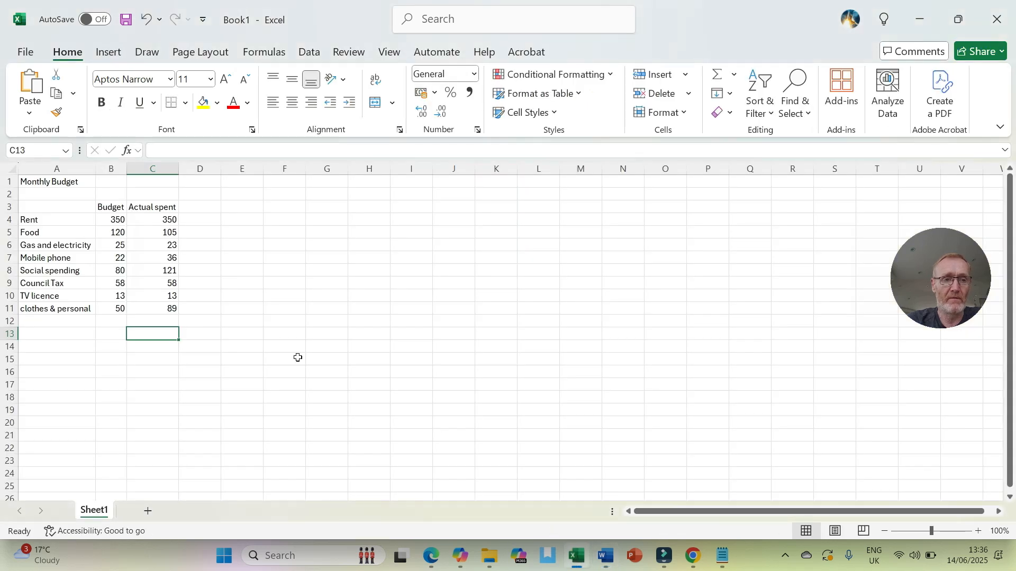
pyautogui.moveTo(150, 207); pyautogui.dragTo(124, 207)
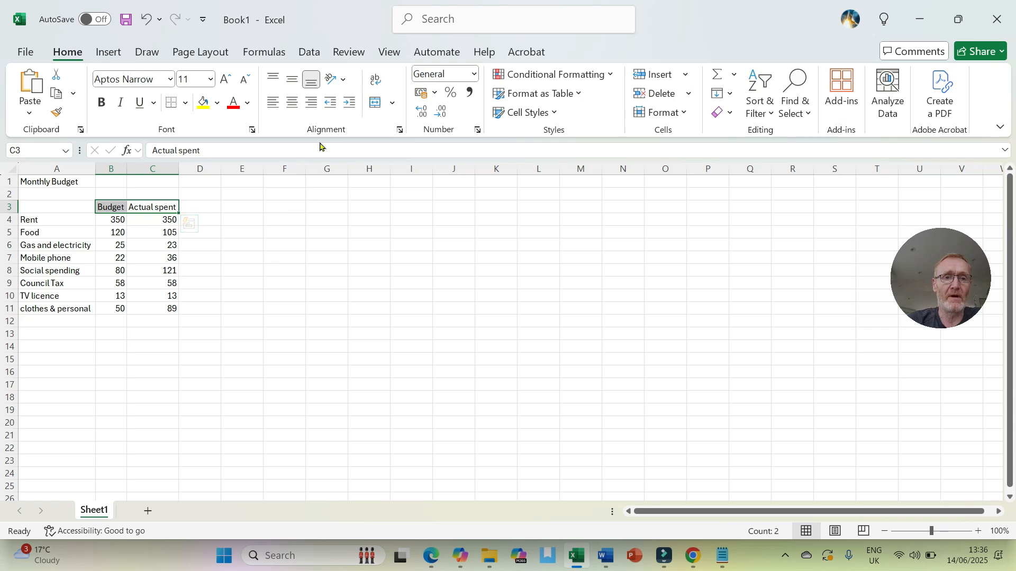
pyautogui.click(101, 103)
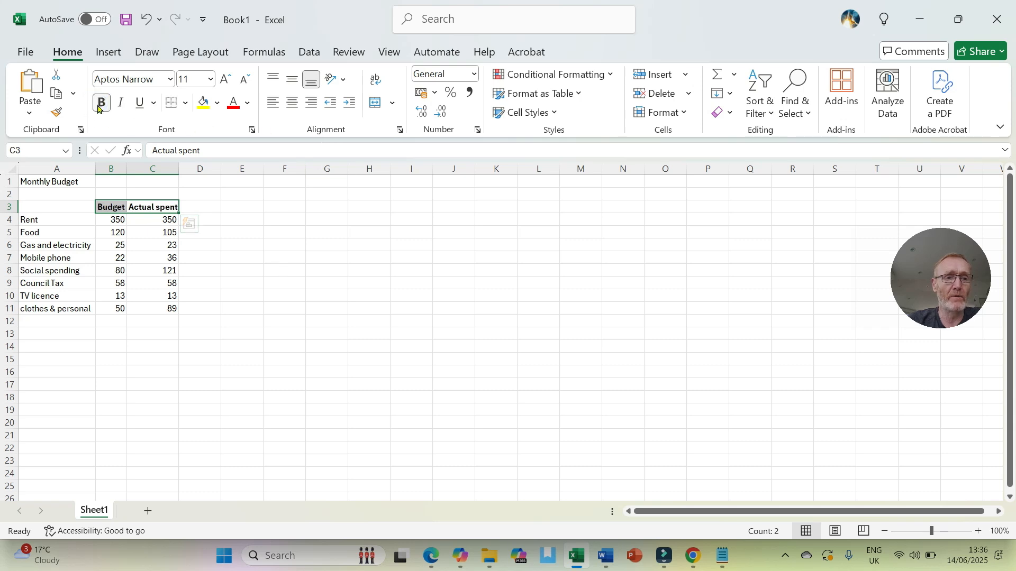
pyautogui.click(217, 102)
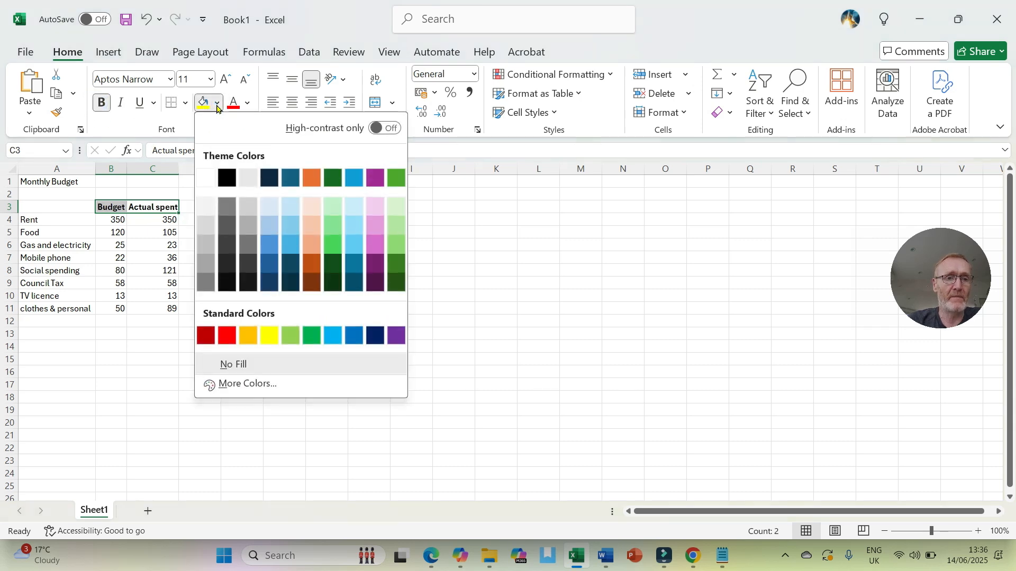
pyautogui.click(370, 215)
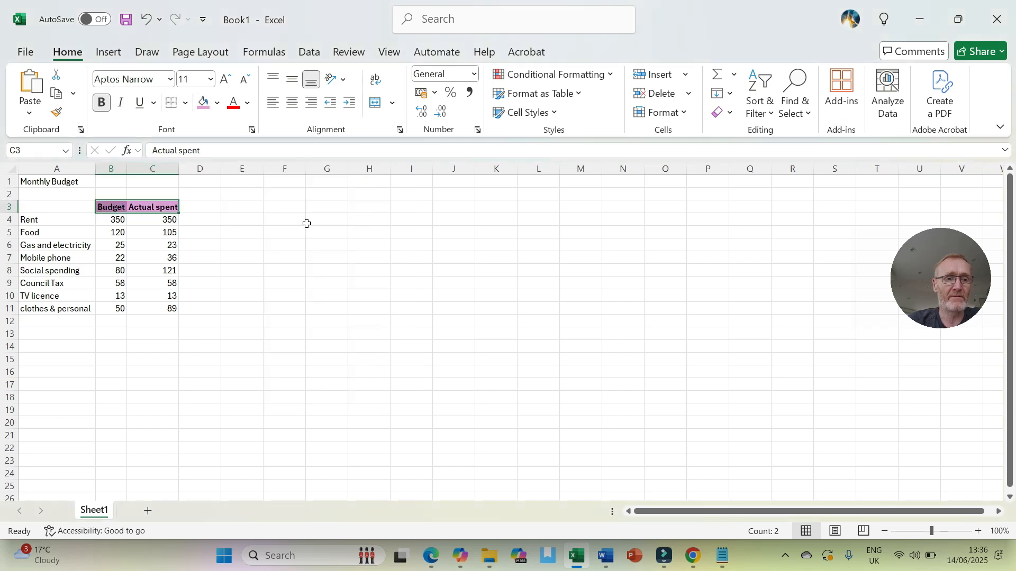
pyautogui.moveTo(176, 166); pyautogui.dragTo(186, 168)
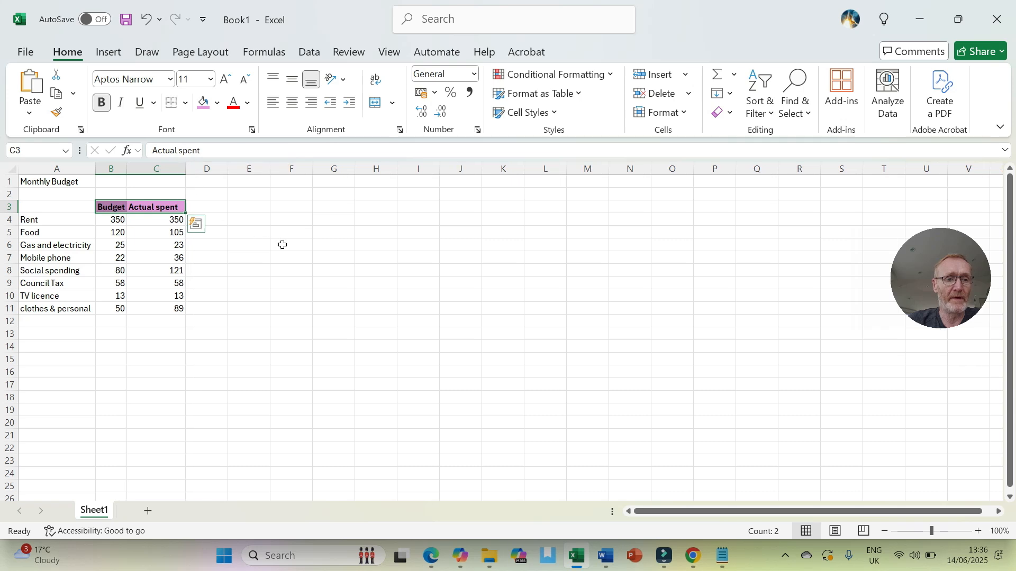
pyautogui.click(298, 247)
# Enter the heading "Item" in A3 and make it bold with the same light purple fill as the other headings
pyautogui.click(61, 207)
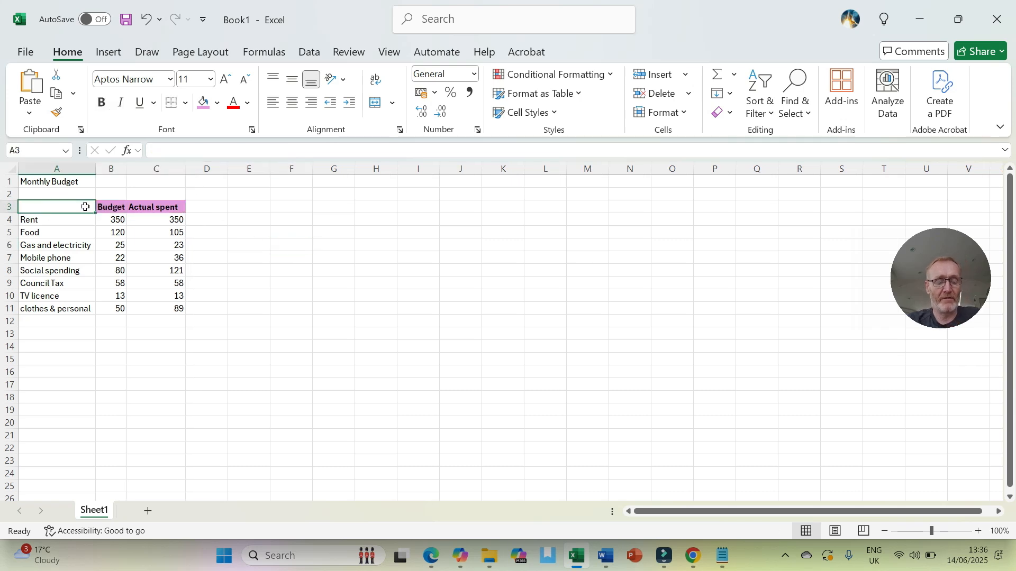
pyautogui.write('Item')
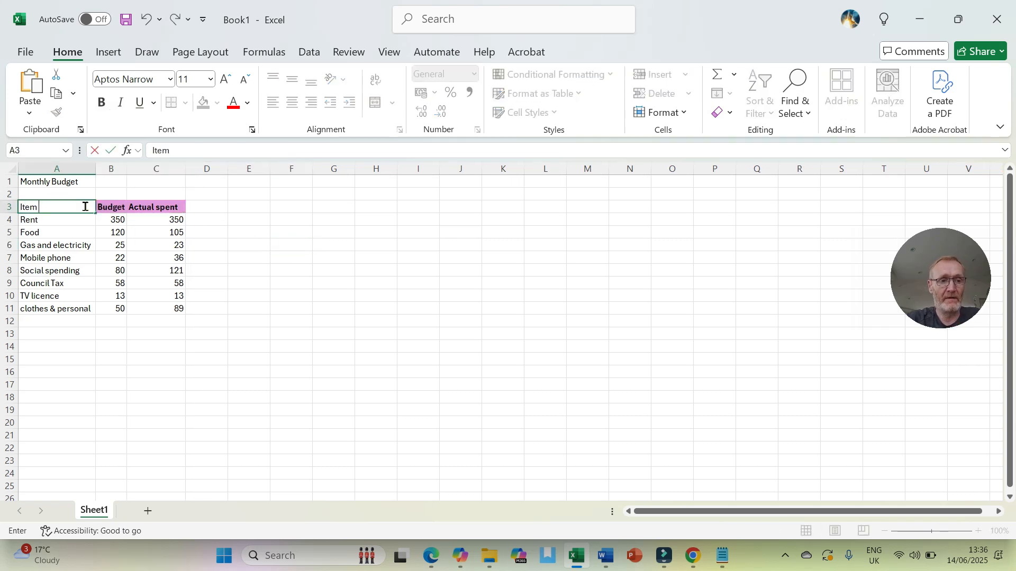
pyautogui.click(86, 231)
pyautogui.click(53, 207)
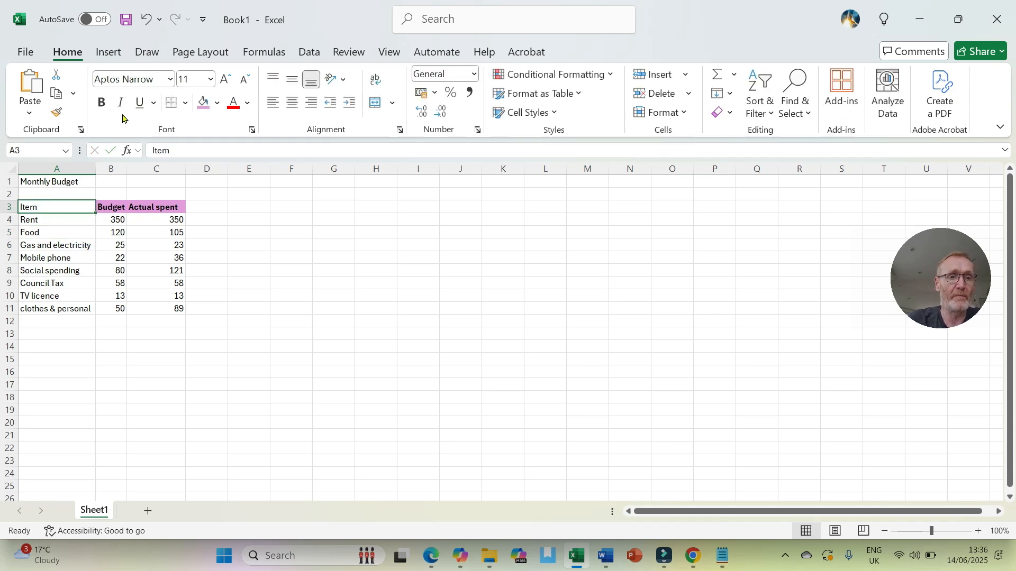
pyautogui.click(101, 103)
pyautogui.click(204, 102)
pyautogui.click(102, 288)
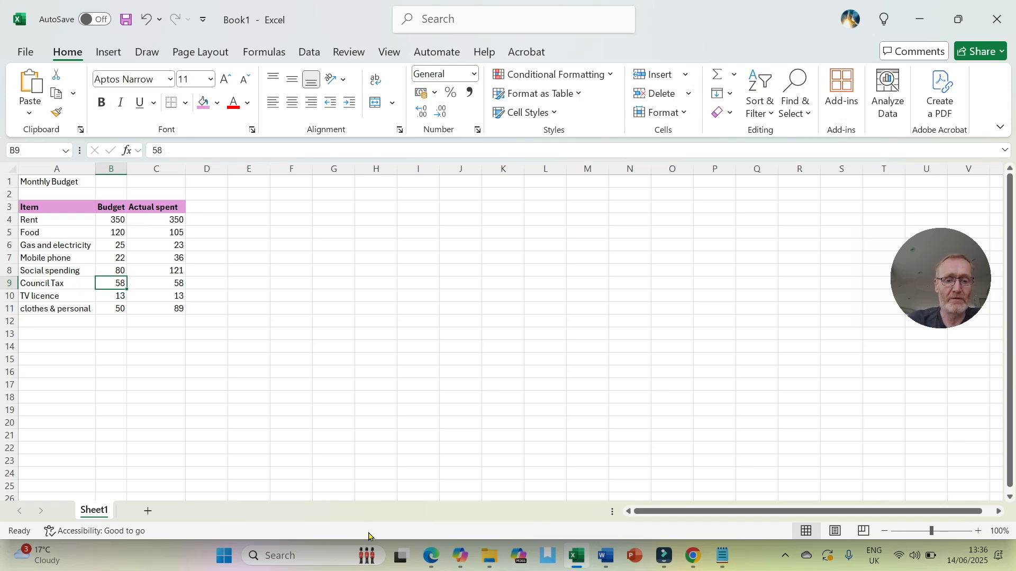
# Check the currency requirement in the Word brief and format the money values in B4:C11 of the Excel sheet as Currency (£)
pyautogui.click(608, 557)
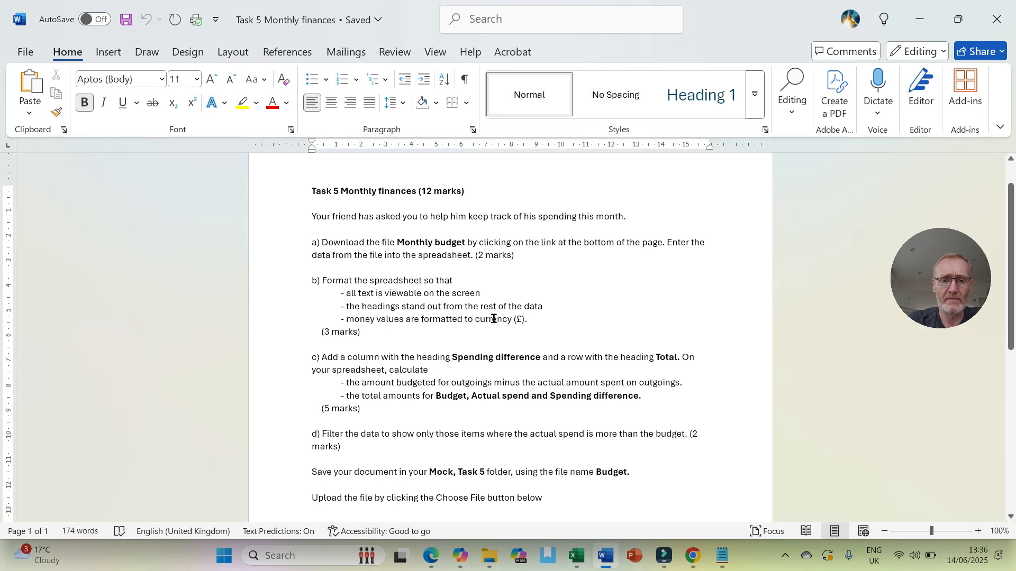
pyautogui.click(576, 556)
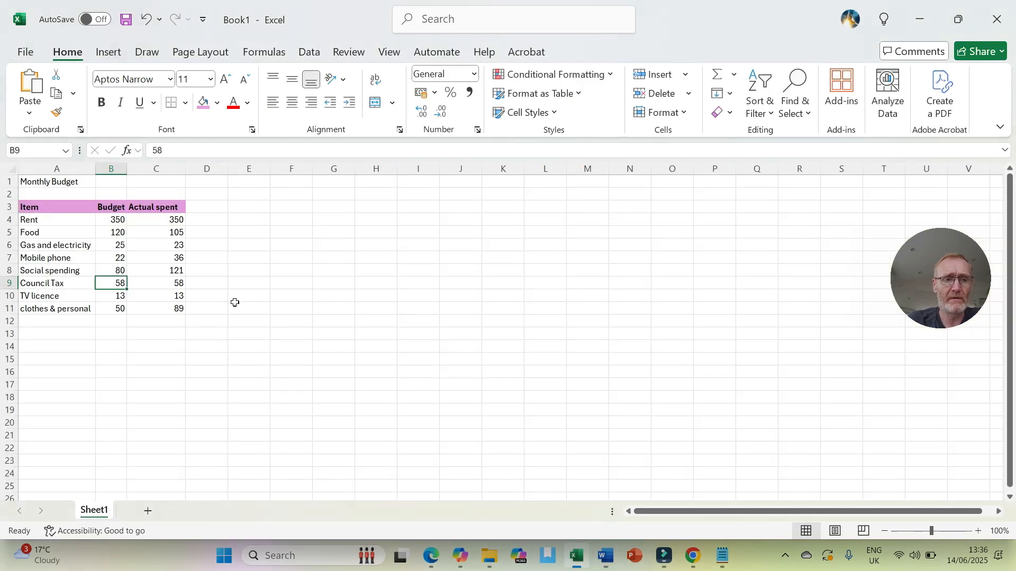
pyautogui.click(142, 259)
pyautogui.moveTo(119, 220); pyautogui.dragTo(146, 303)
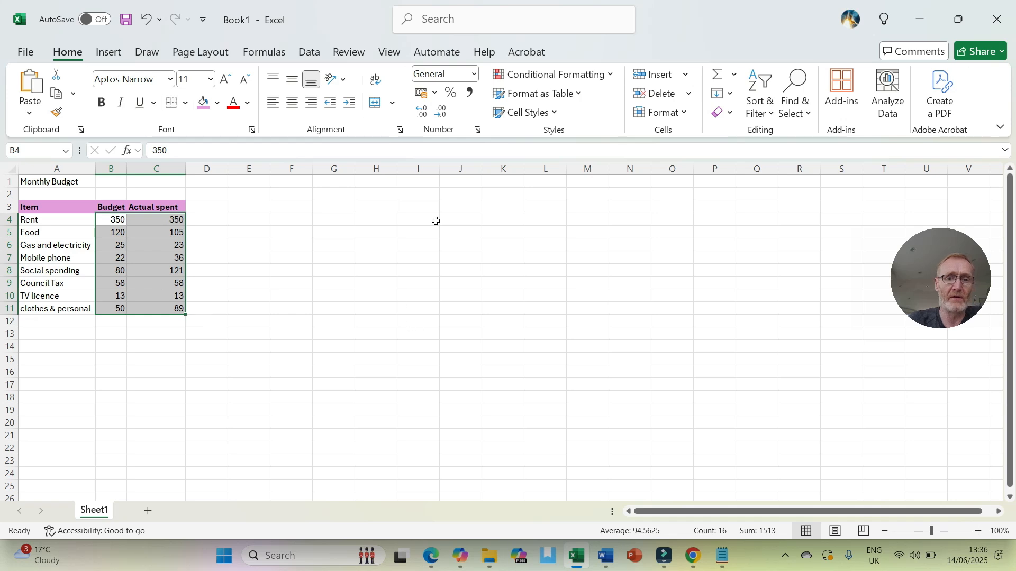
pyautogui.click(475, 75)
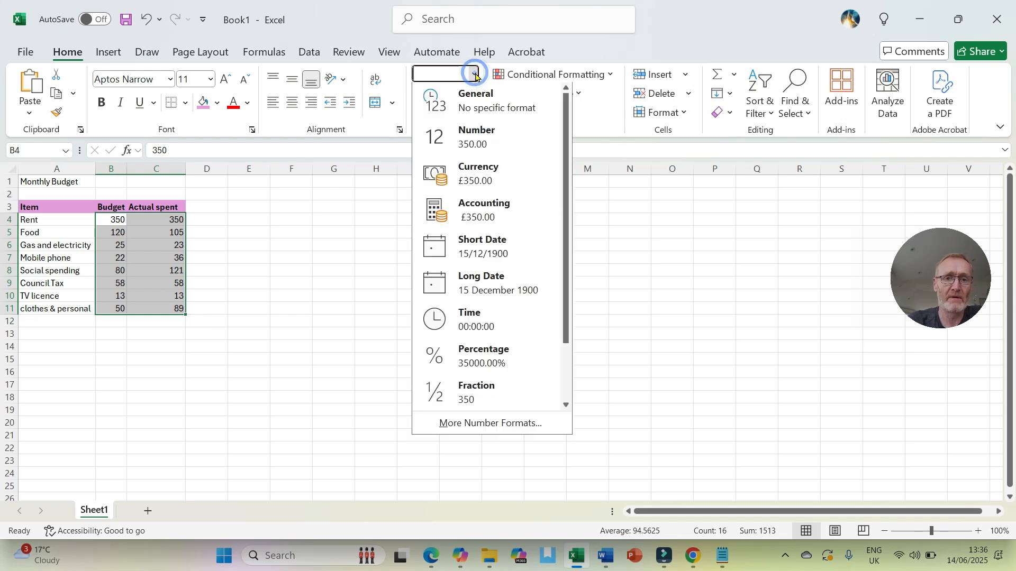
pyautogui.click(477, 181)
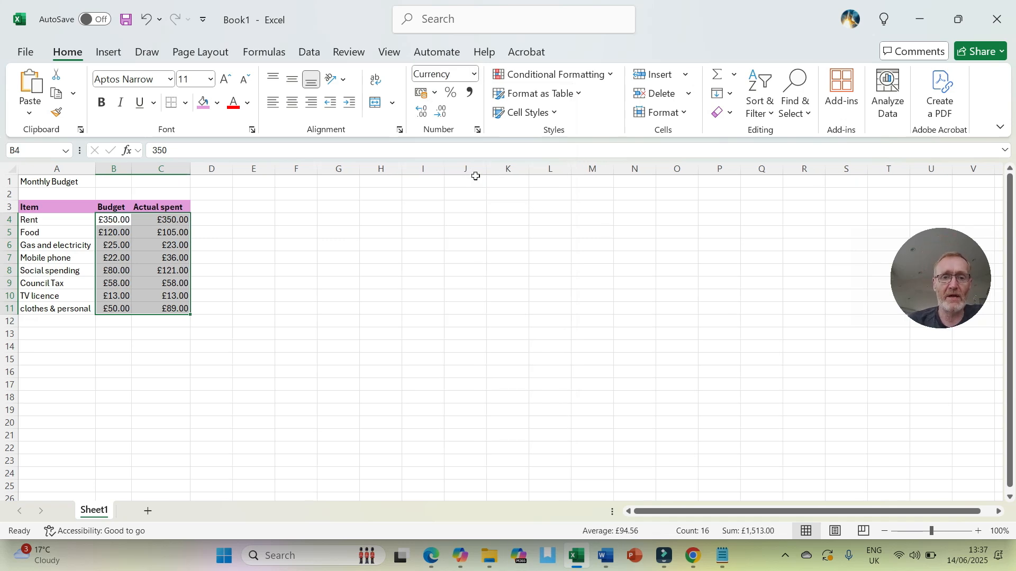
# Try increasing and decreasing the decimal places of the currency values in B4:C11, finishing on two decimal places
pyautogui.click(419, 113)
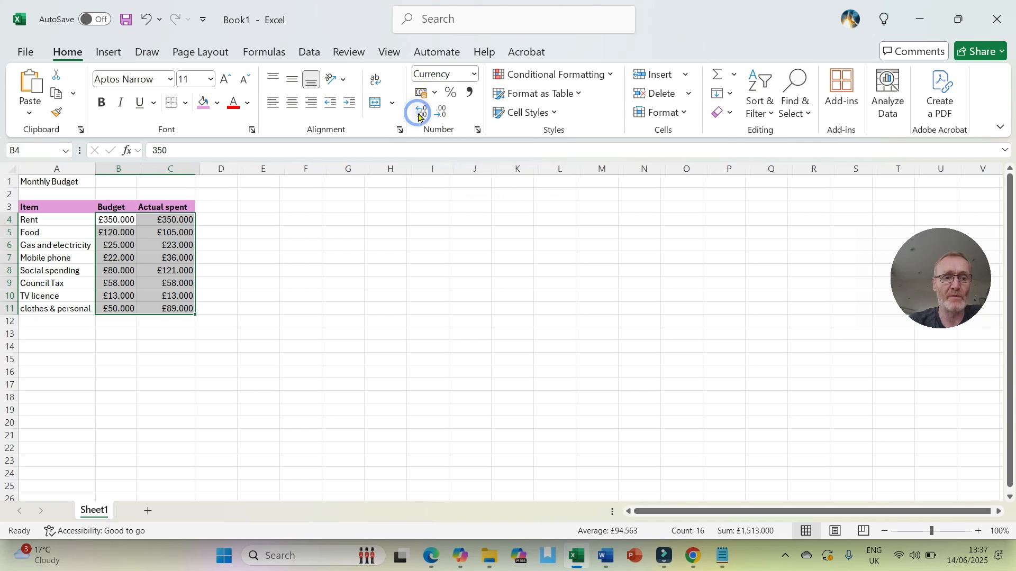
pyautogui.click(419, 113)
pyautogui.click(437, 116)
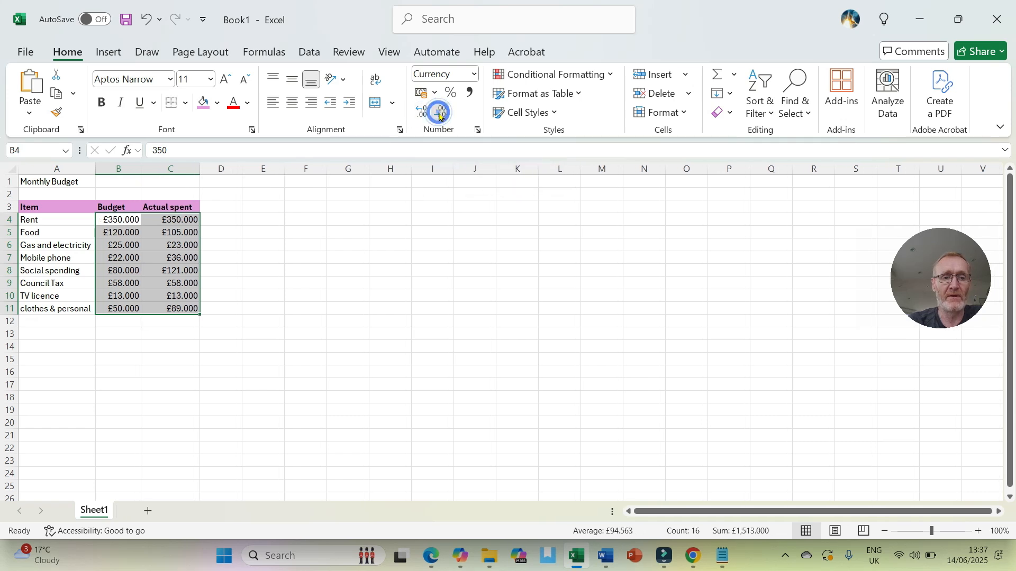
pyautogui.click(437, 116)
pyautogui.click(438, 115)
pyautogui.click(439, 116)
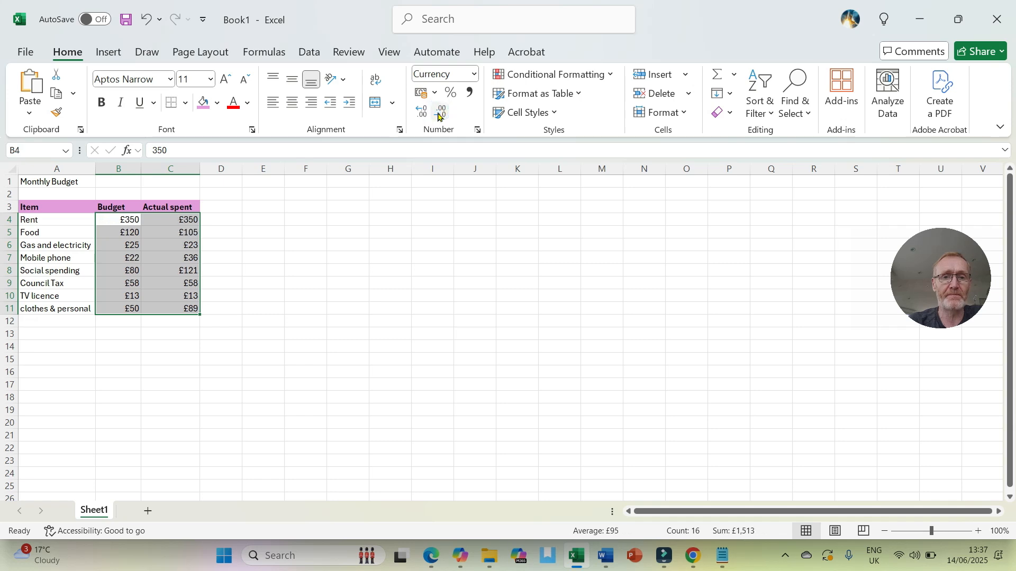
pyautogui.click(428, 116)
pyautogui.click(428, 116)
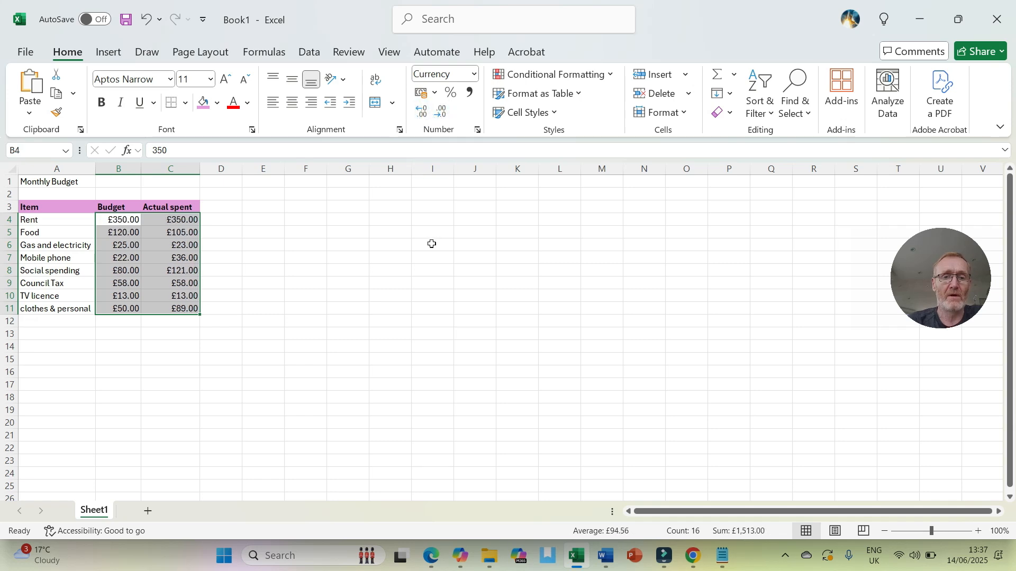
# Review the Currency number format options for B4:C11 in the Format Cells dialog and close it without applying anything
pyautogui.click(478, 132)
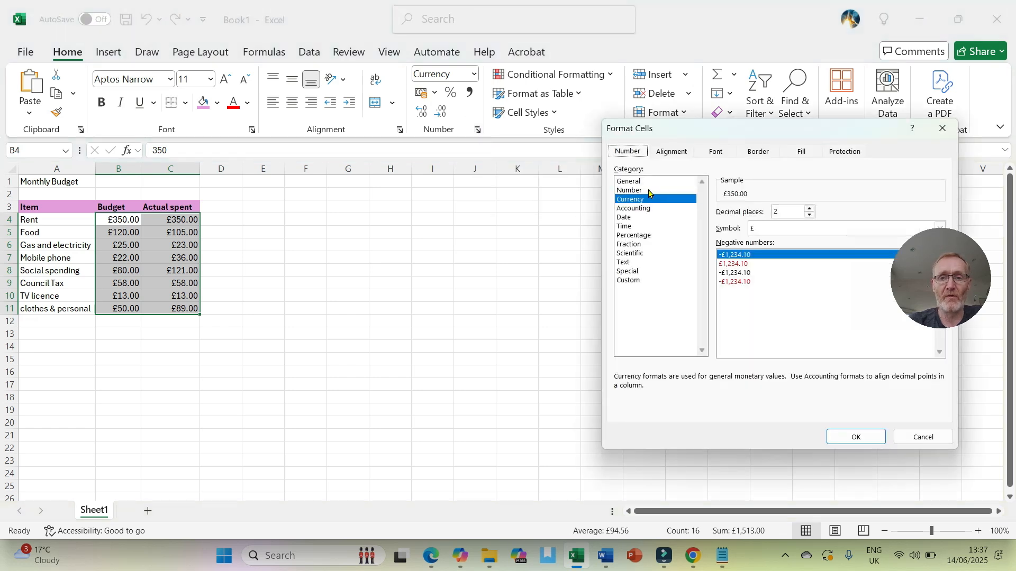
pyautogui.moveTo(685, 132); pyautogui.dragTo(458, 129)
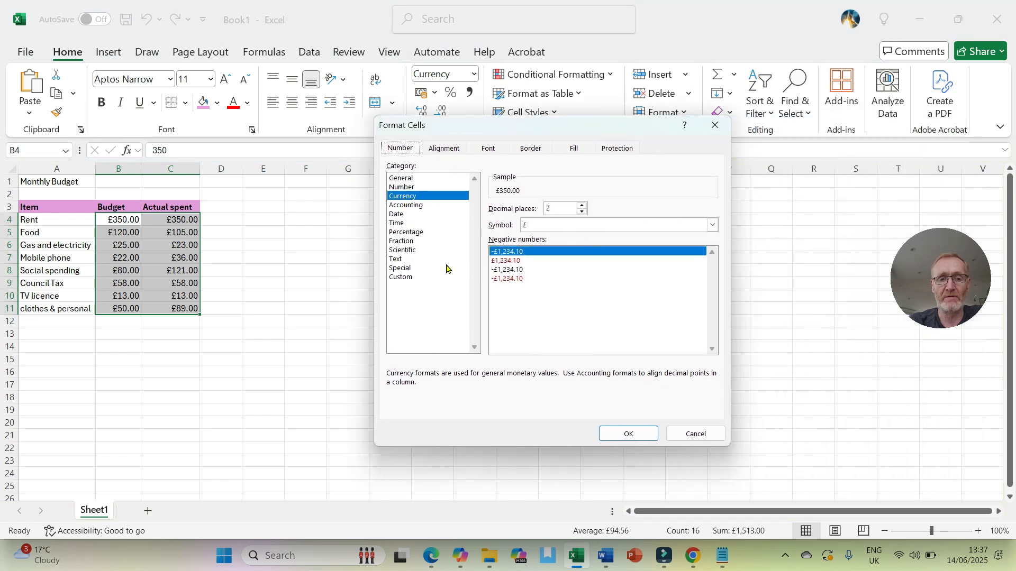
pyautogui.click(693, 434)
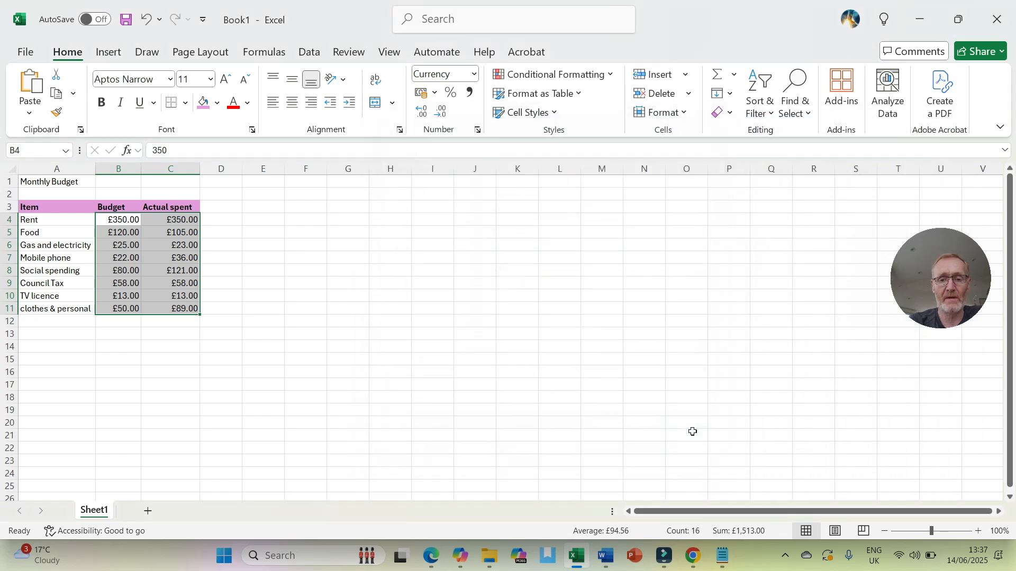
pyautogui.rightClick(131, 241)
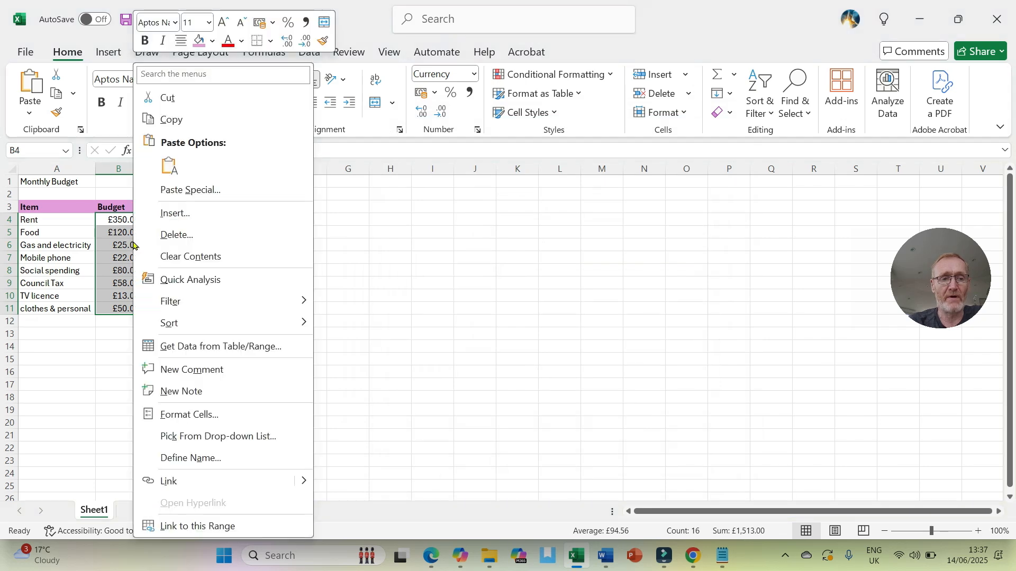
pyautogui.click(194, 412)
pyautogui.click(351, 213)
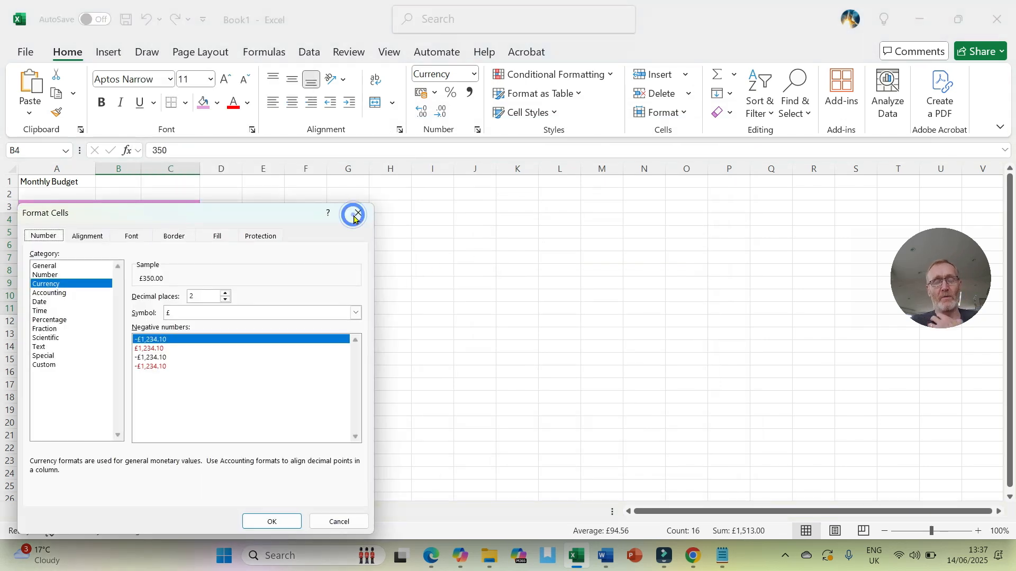
pyautogui.click(231, 322)
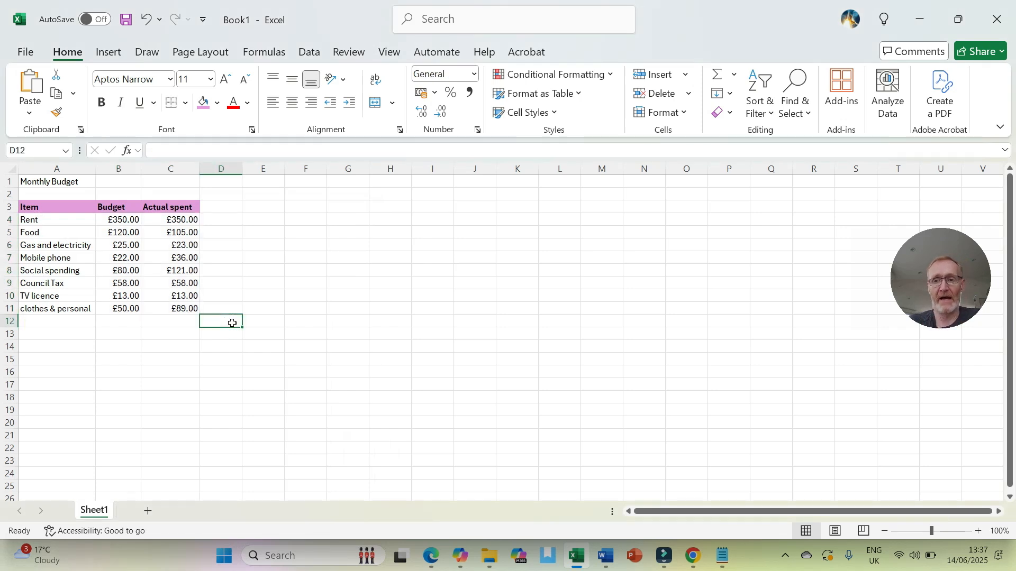
# Check part c of the Word brief, enter the heading "Spending Difference" in D3 of the Excel sheet and widen column D to fit it
pyautogui.click(605, 556)
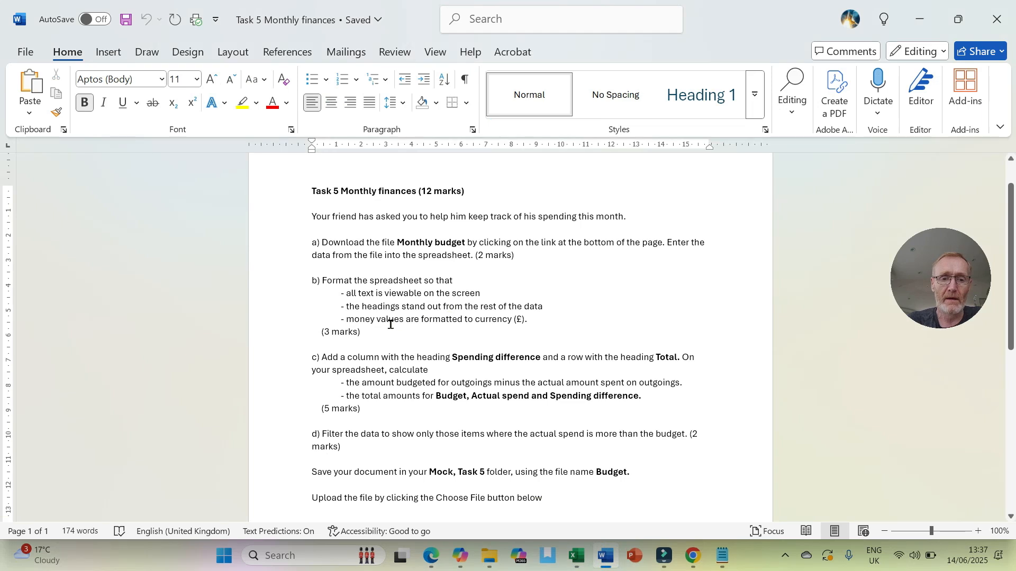
pyautogui.scroll(-2, 390, 325)
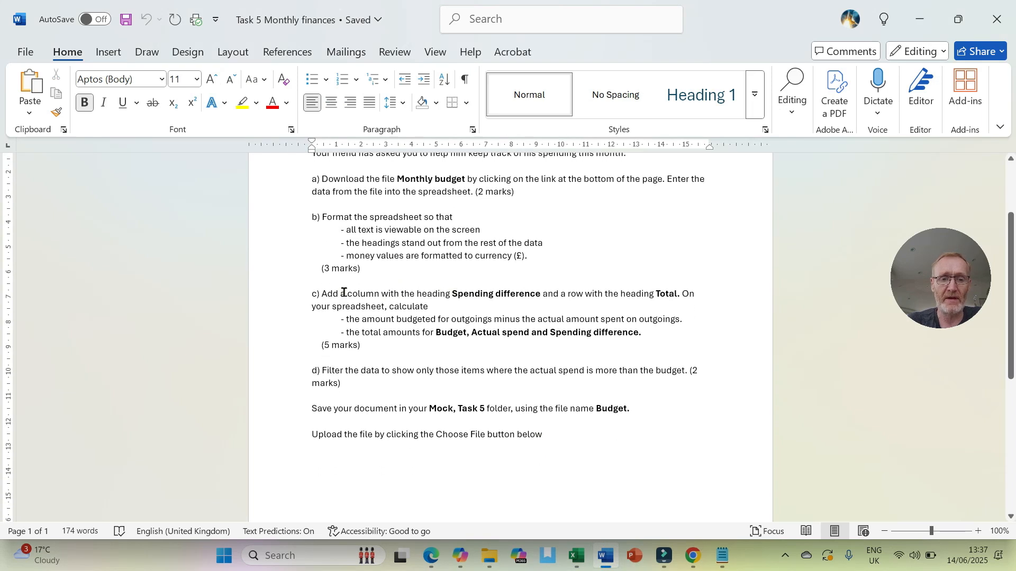
pyautogui.click(577, 555)
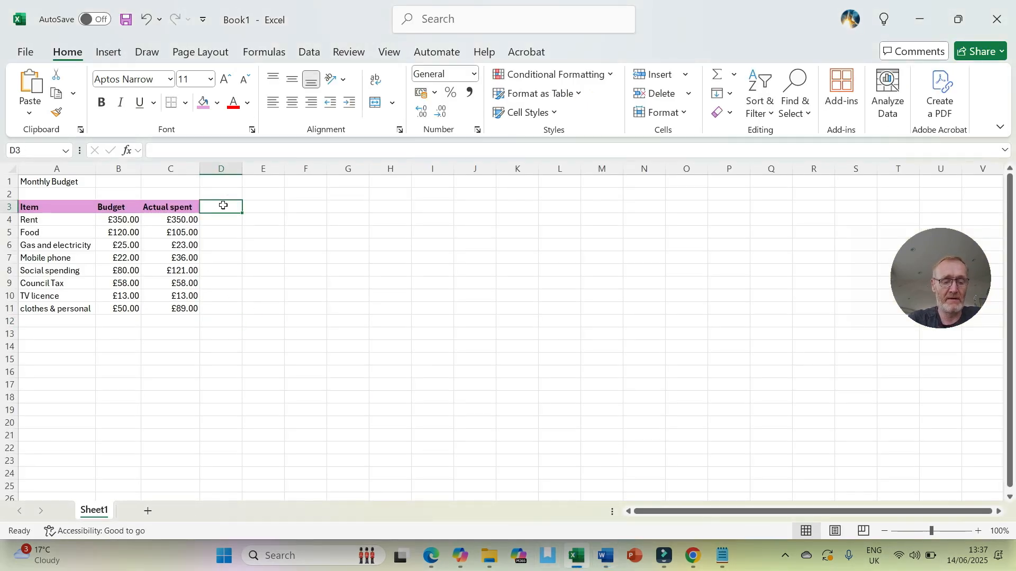
pyautogui.write('Spendin')
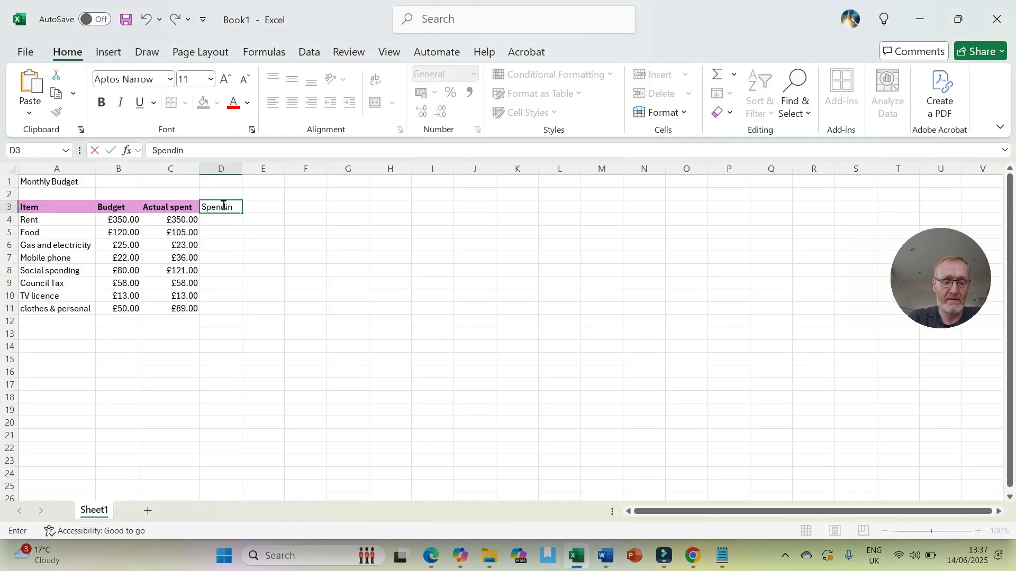
pyautogui.write('g Differ')
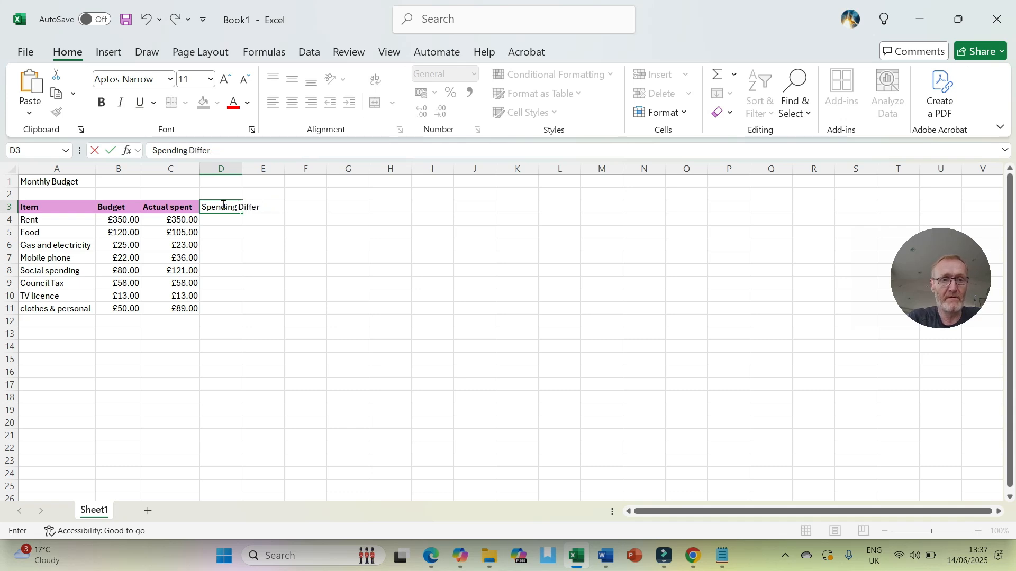
pyautogui.write('ence')
pyautogui.click(247, 256)
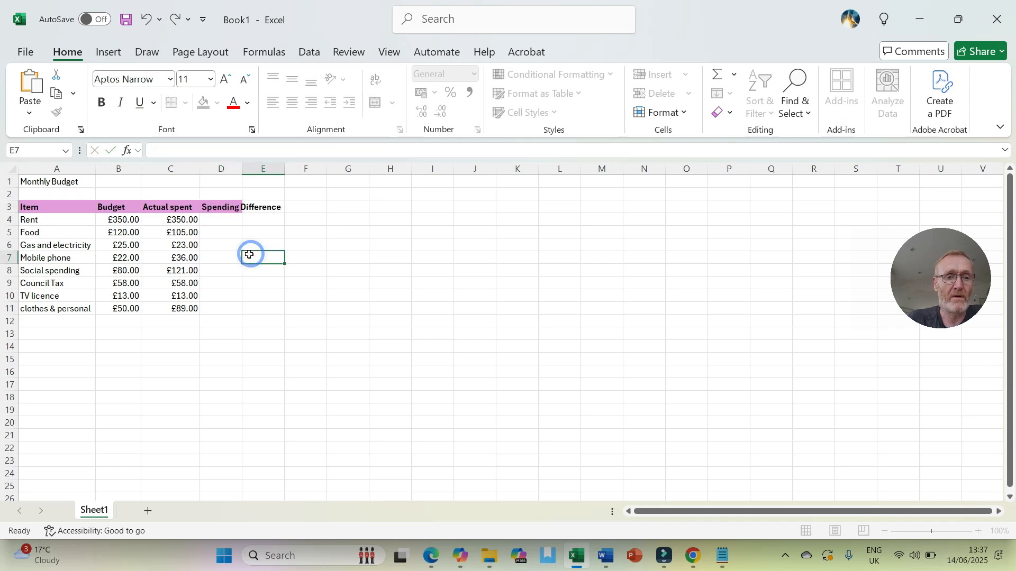
pyautogui.moveTo(243, 168); pyautogui.dragTo(289, 168)
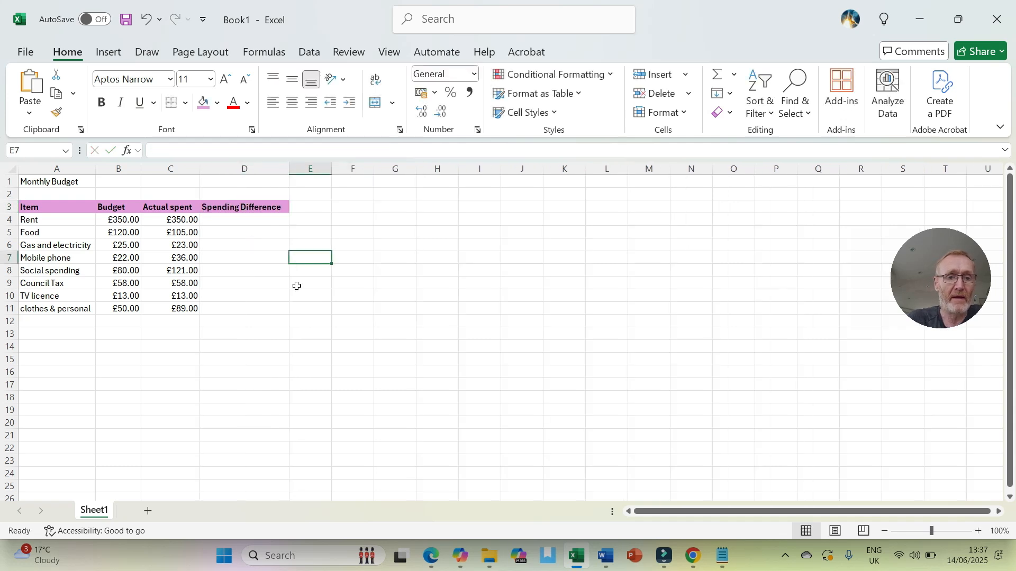
# Turn on text wrapping for the Spending Difference heading in D3
pyautogui.click(238, 209)
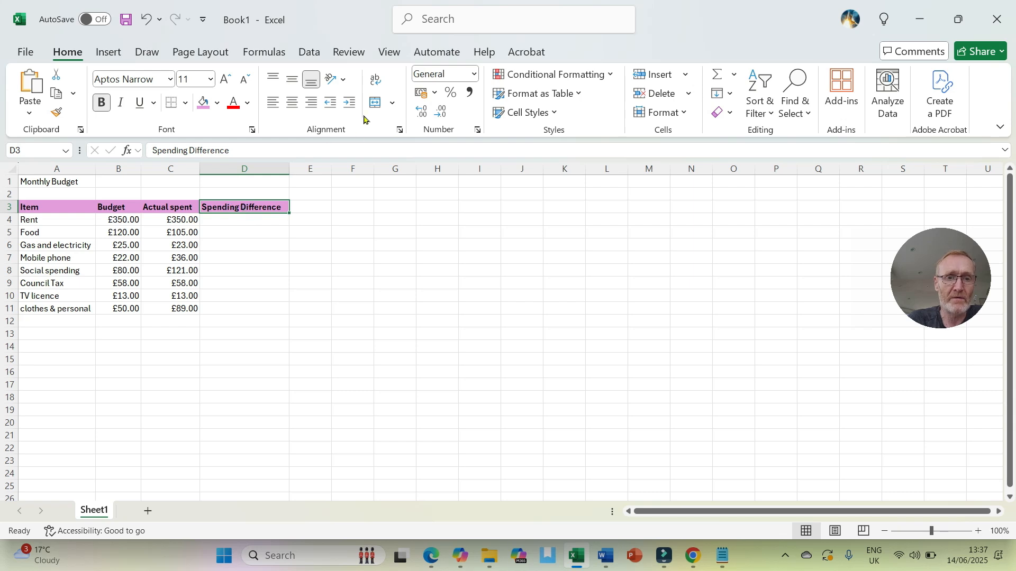
pyautogui.click(375, 79)
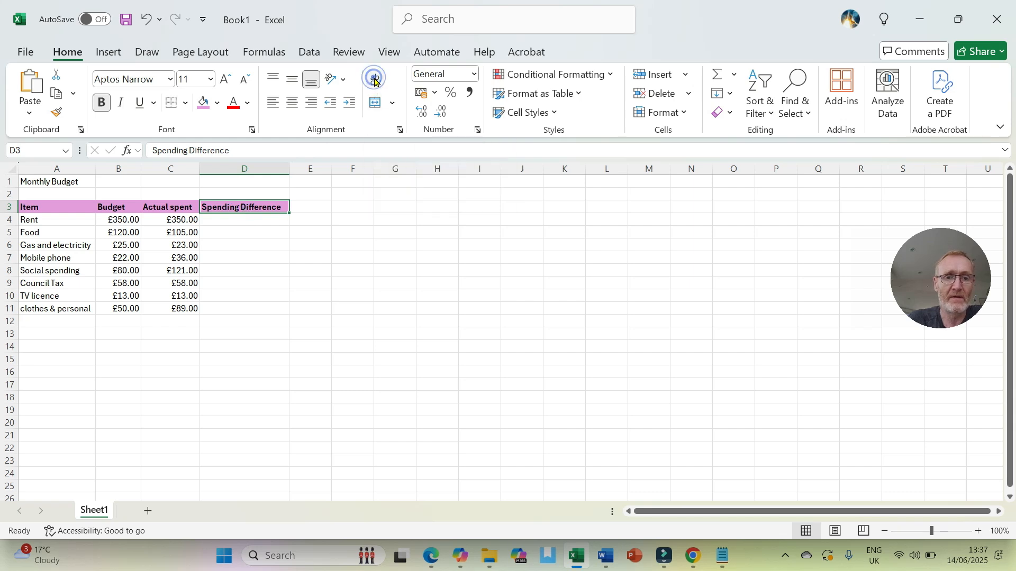
# Try narrowing column D and auto-fitting the height of row 3, and undo both size changes
pyautogui.moveTo(289, 170); pyautogui.dragTo(272, 170)
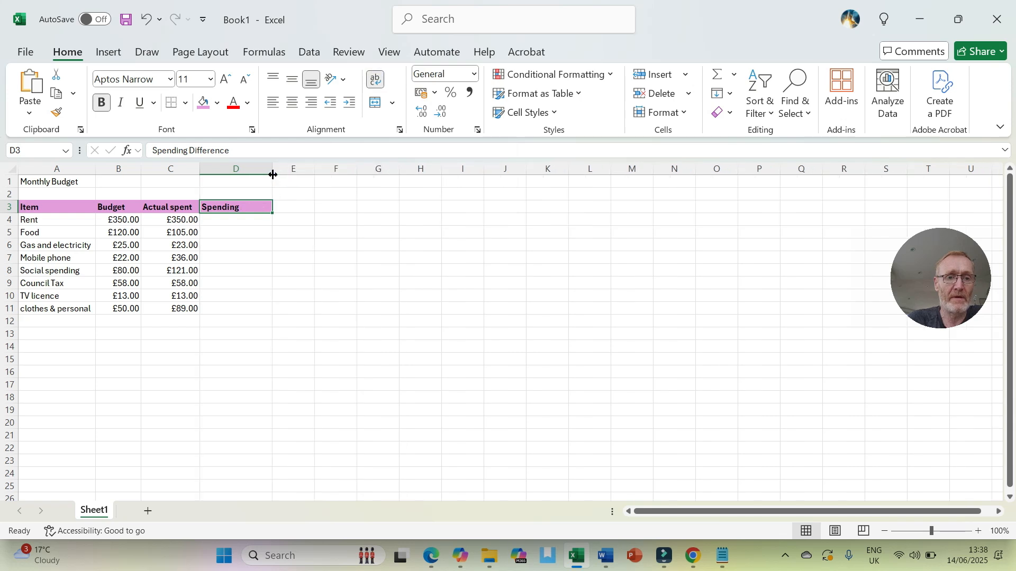
pyautogui.doubleClick(10, 213)
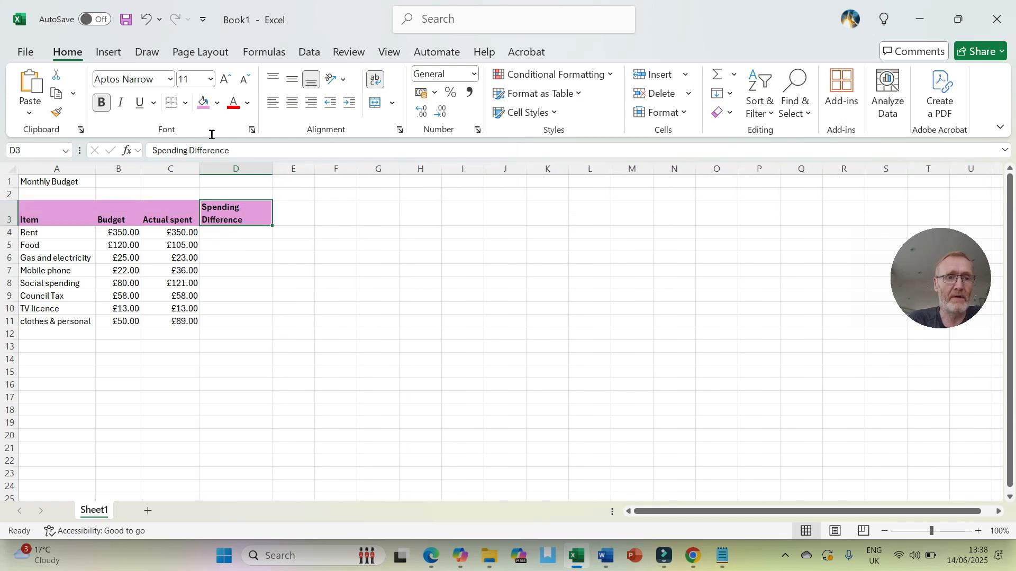
pyautogui.click(144, 20)
pyautogui.click(144, 20)
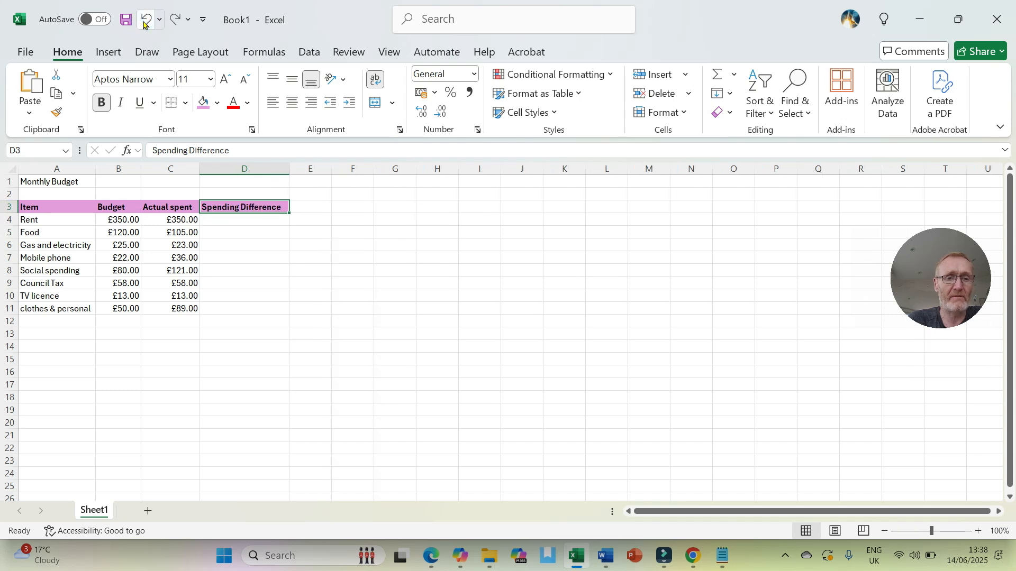
pyautogui.click(256, 246)
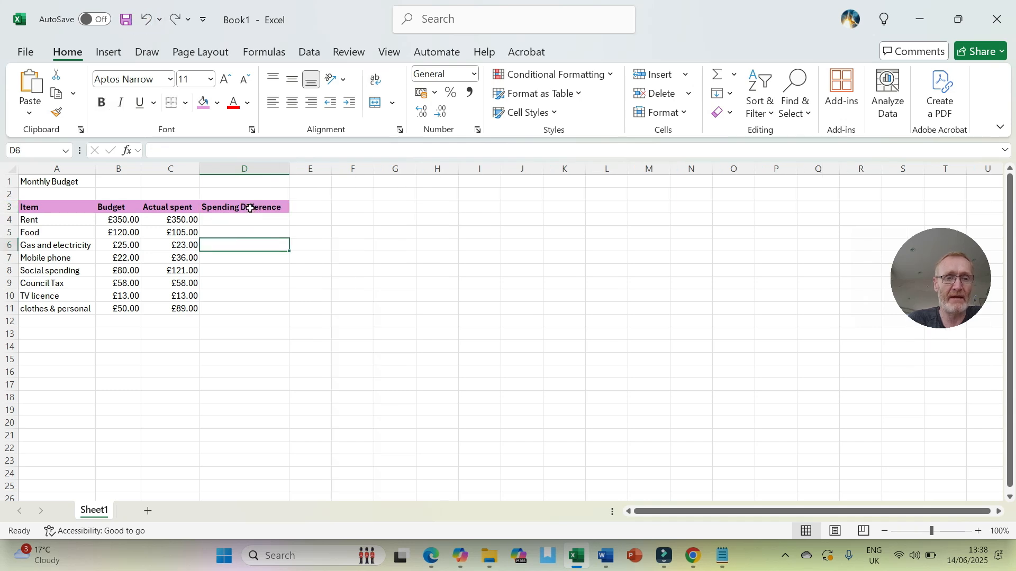
pyautogui.click(250, 209)
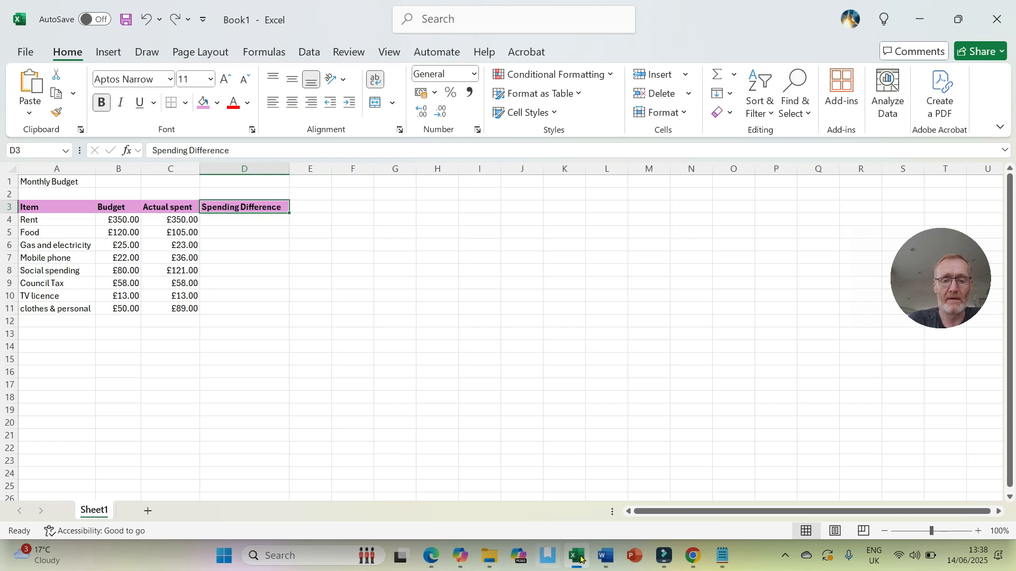
# Check the row heading requirement in the Word brief and enter "Total" in A12 of the Excel sheet
pyautogui.click(603, 558)
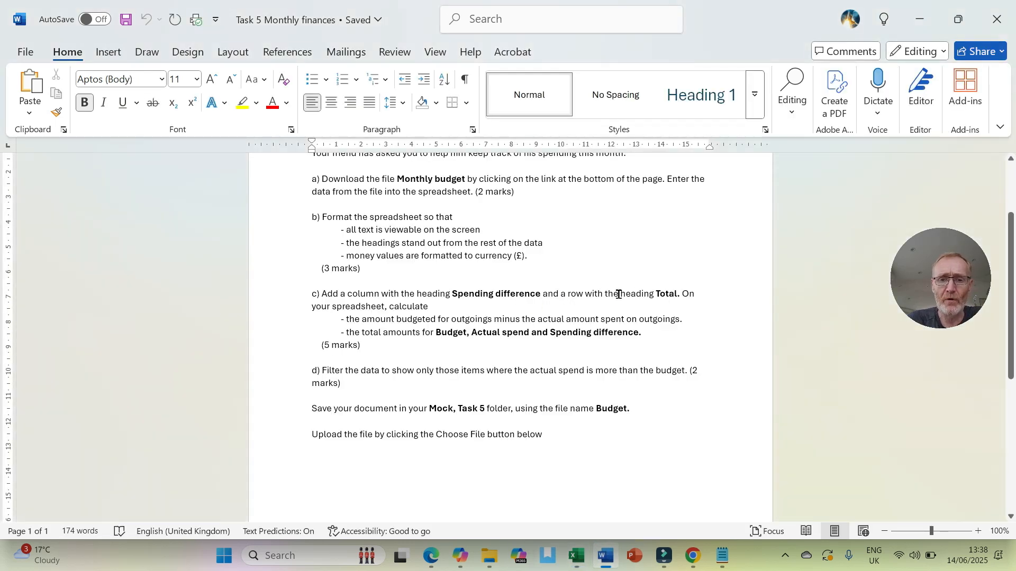
pyautogui.click(576, 557)
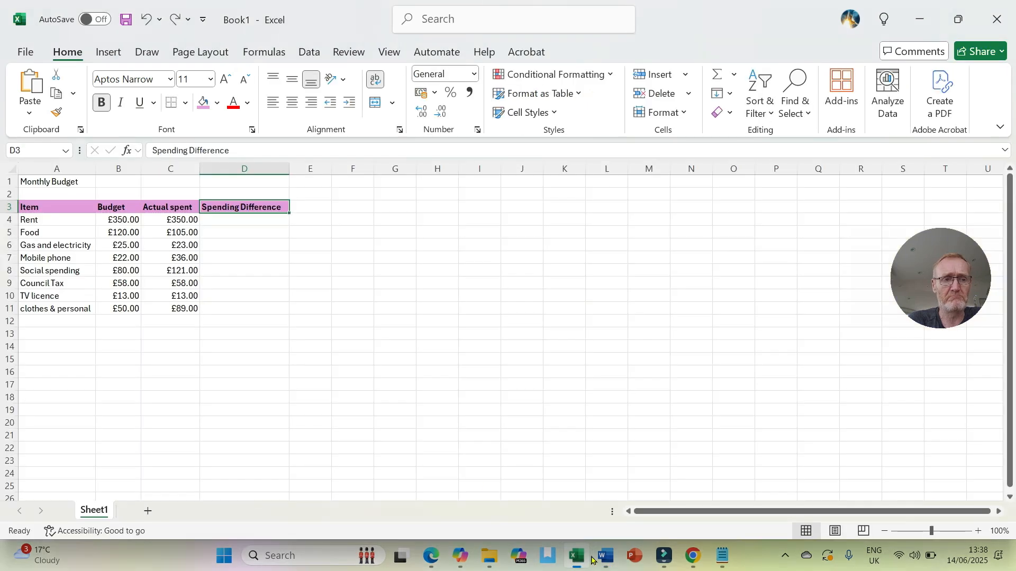
pyautogui.click(56, 321)
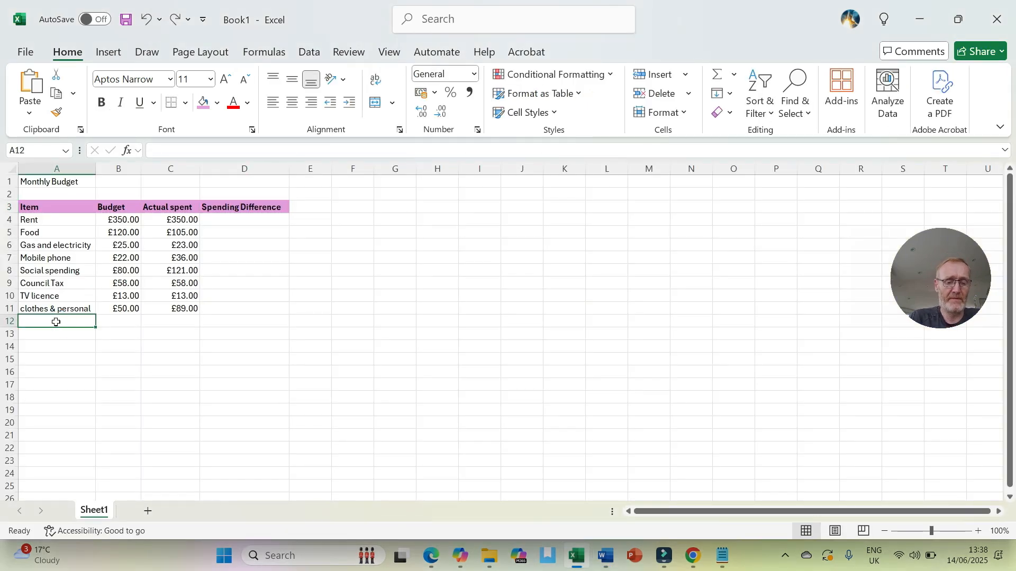
pyautogui.write('Total')
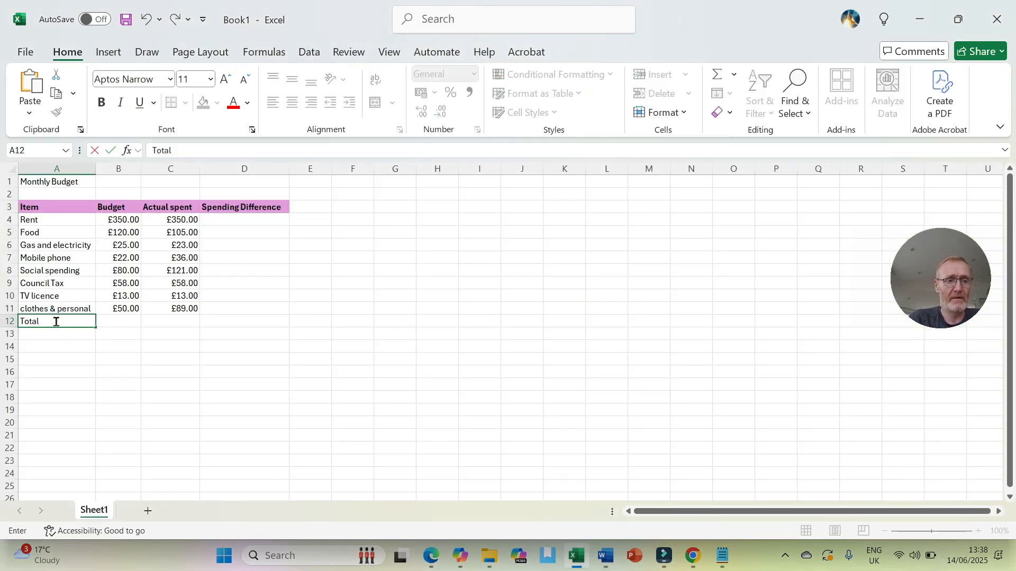
pyautogui.click(66, 358)
# Capitalise the first letter of the item in A11 so it reads "Clothes & personal"
pyautogui.click(19, 310)
pyautogui.doubleClick(23, 309)
pyautogui.press('BackSpace')
pyautogui.write('C')
pyautogui.click(72, 361)
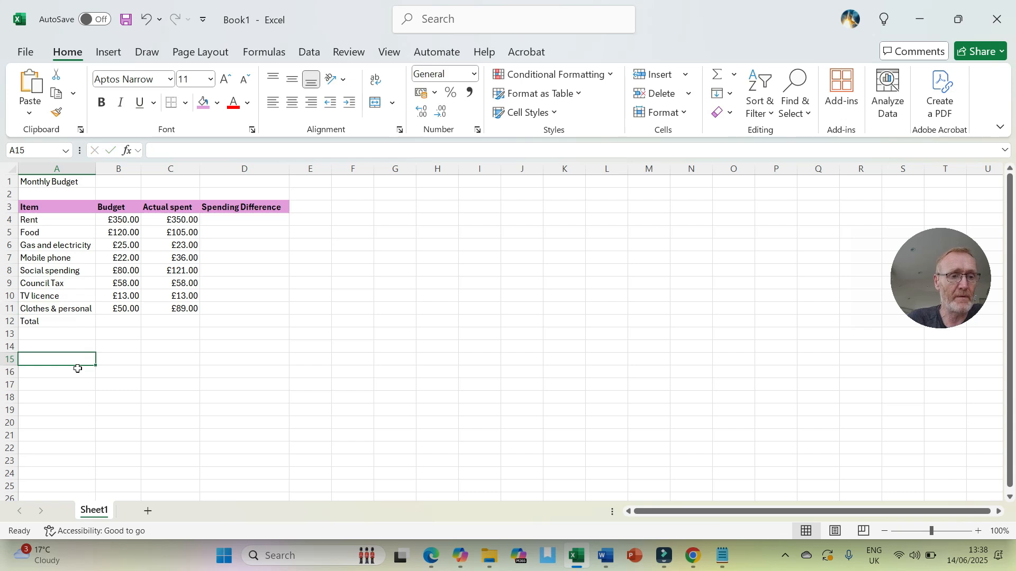
# Make the Total heading in A12 bold
pyautogui.click(54, 320)
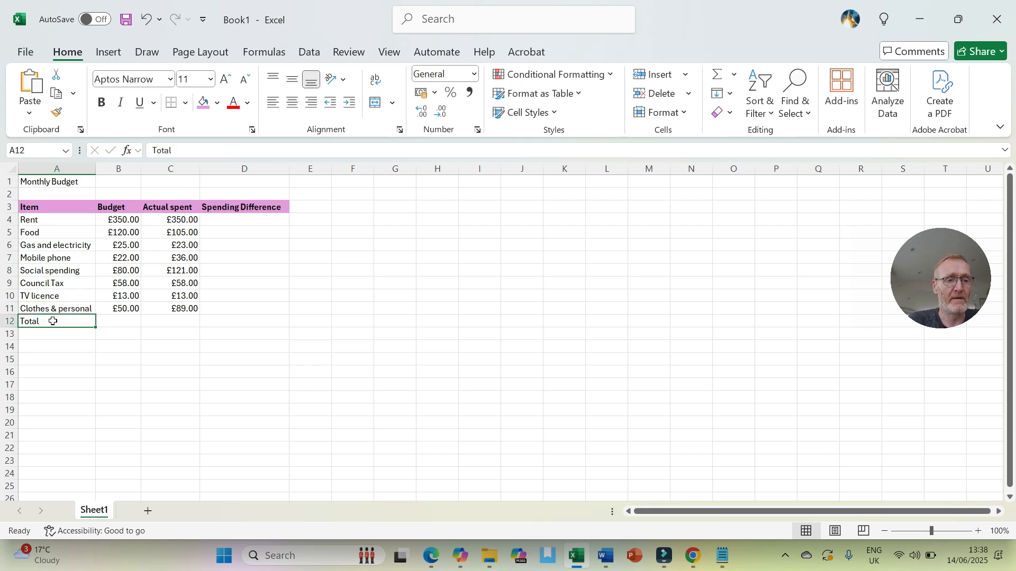
pyautogui.click(102, 103)
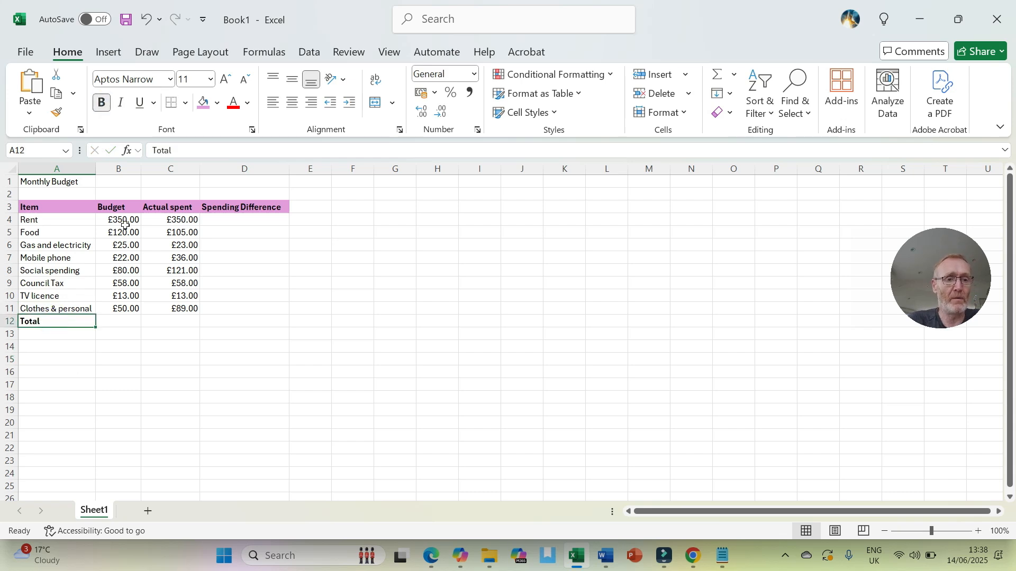
pyautogui.click(183, 354)
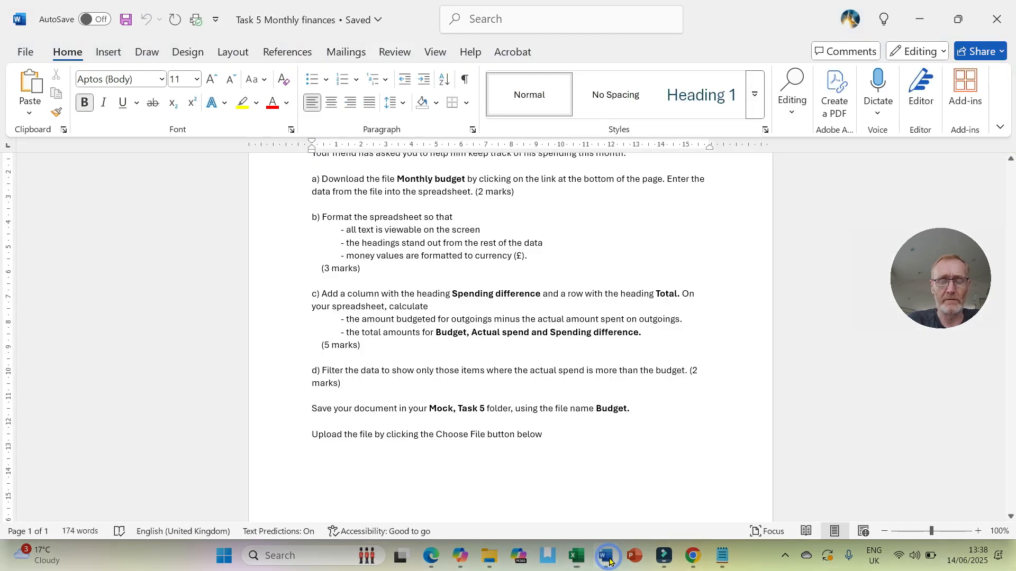
# Check the spending difference requirement in the Word brief and enter =B4-C4 in D4 of the Excel sheet
pyautogui.click(605, 557)
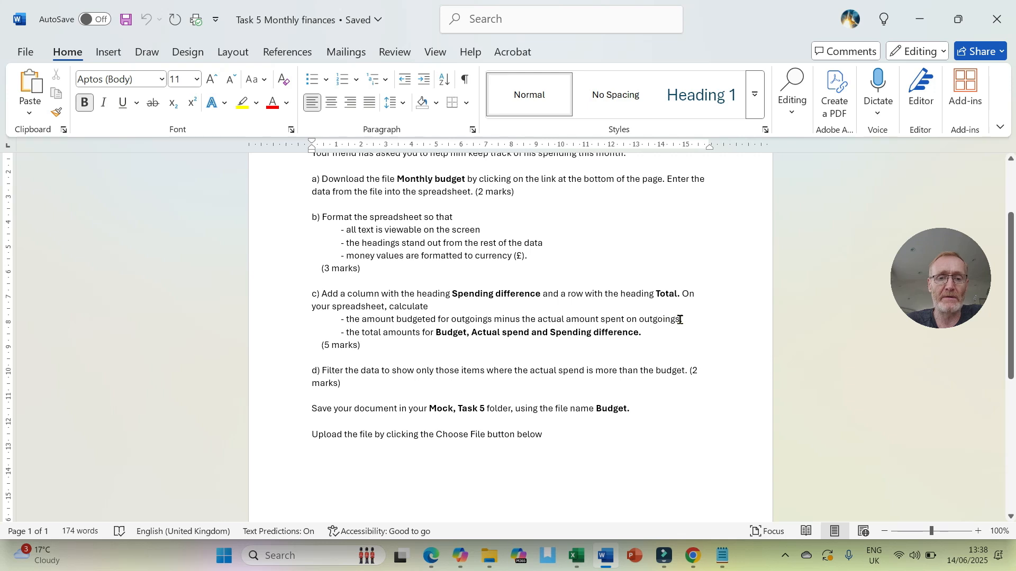
pyautogui.click(576, 556)
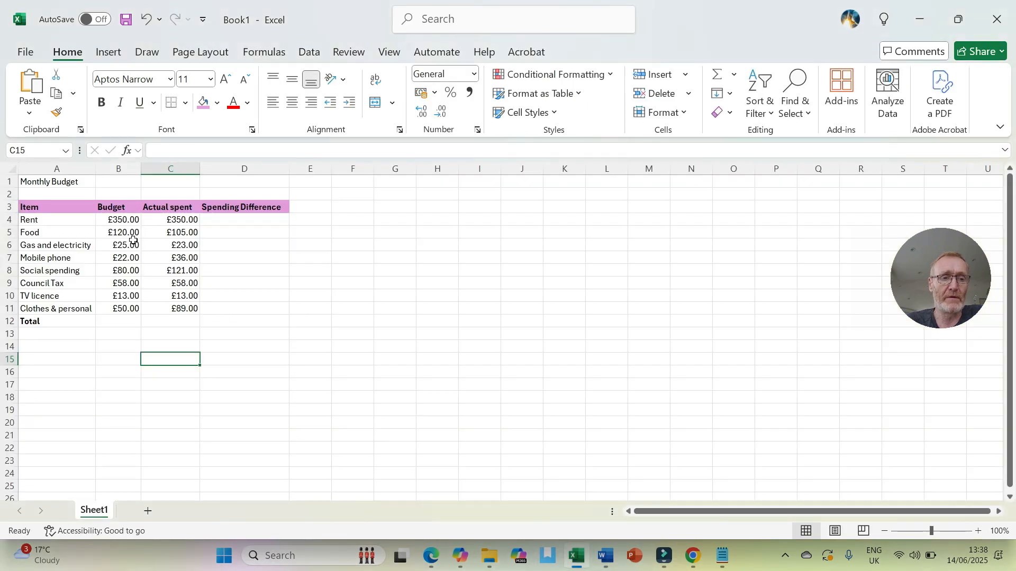
pyautogui.click(118, 218)
pyautogui.click(160, 219)
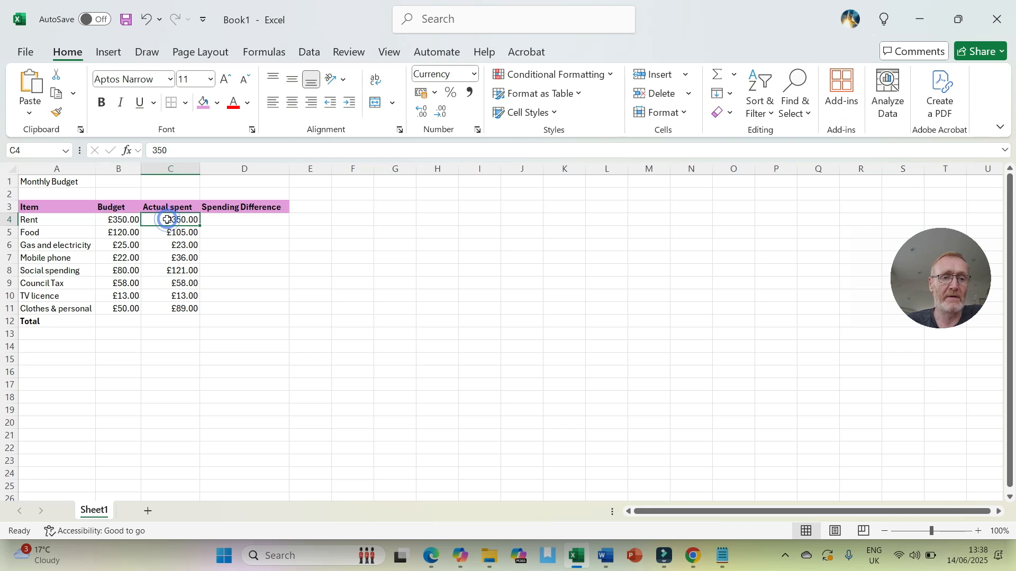
pyautogui.click(109, 218)
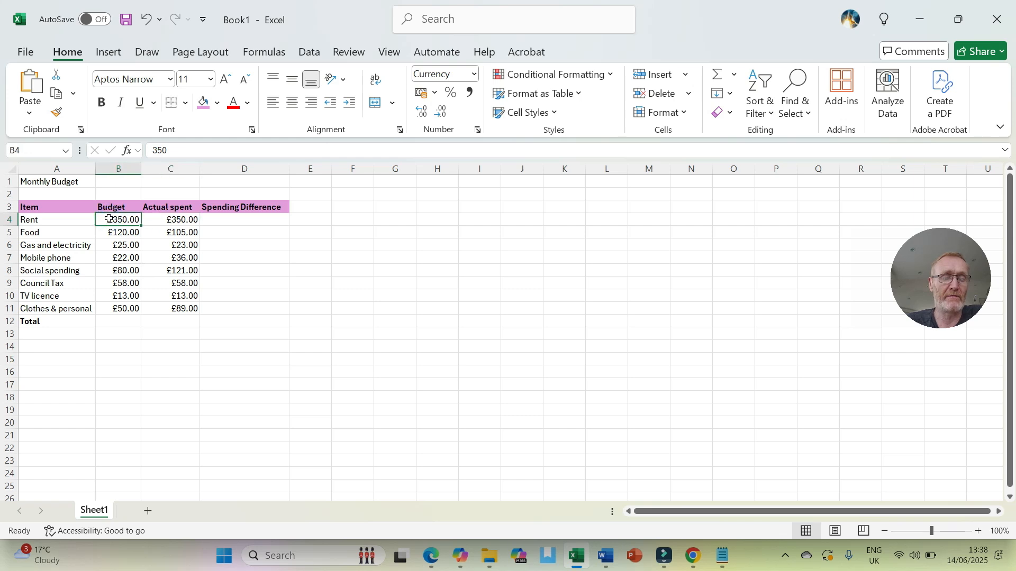
pyautogui.click(243, 220)
pyautogui.write('=')
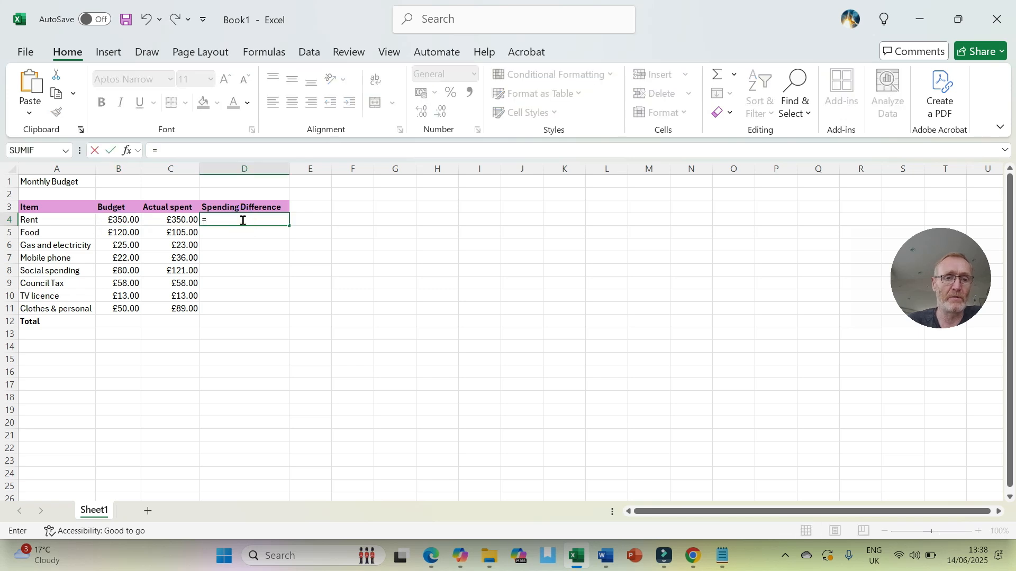
pyautogui.click(120, 221)
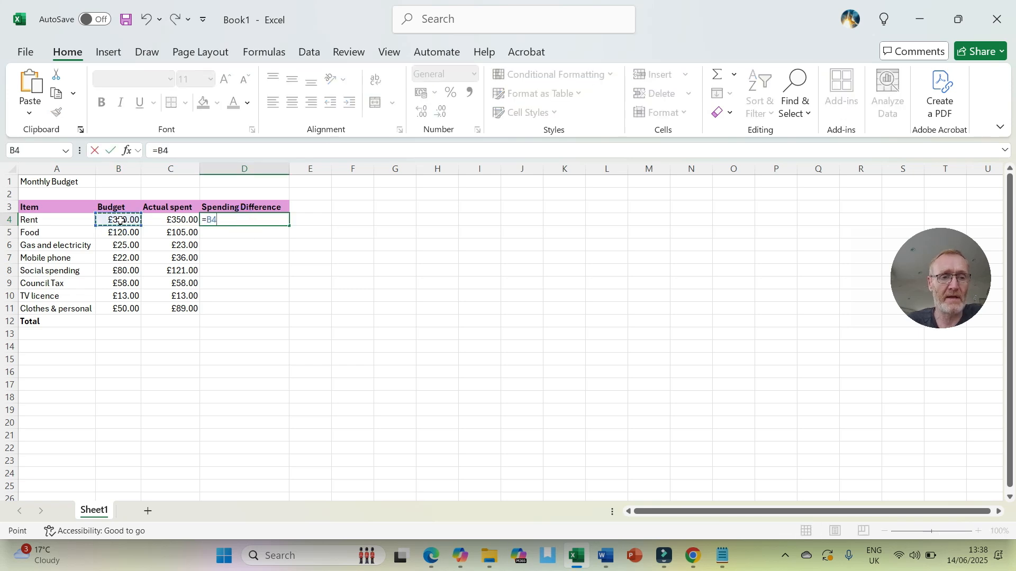
pyautogui.write('-')
pyautogui.click(180, 218)
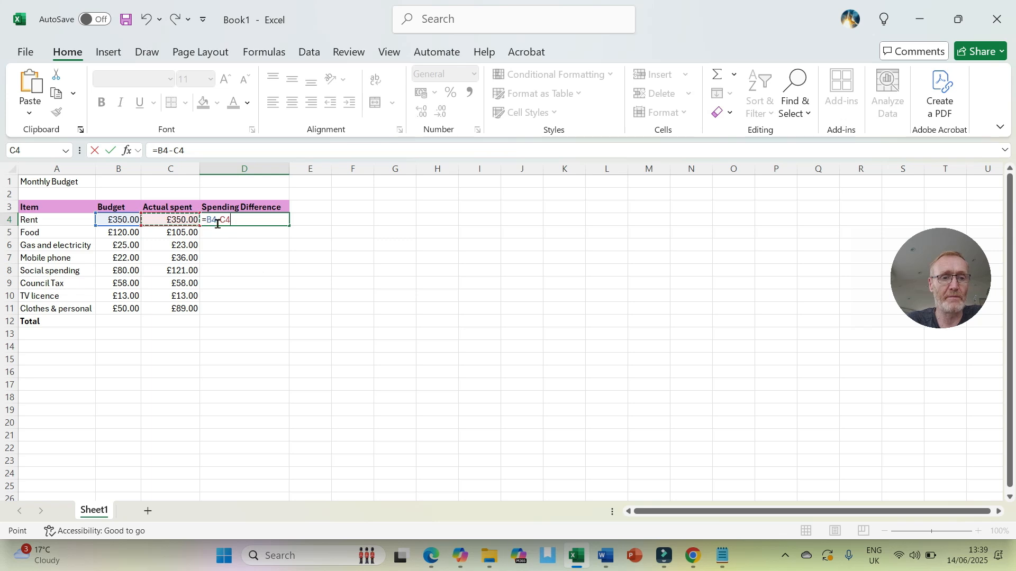
pyautogui.press('Return')
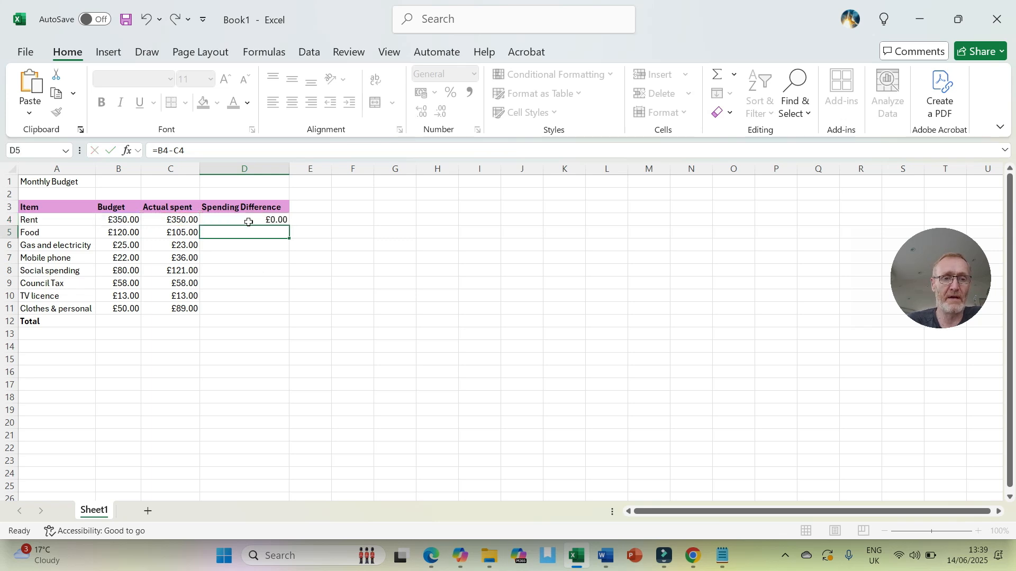
# Recheck the calculation wording in the Word brief, try auto-filling the D4 formula down through D12 in Excel, and undo the fill
pyautogui.click(262, 219)
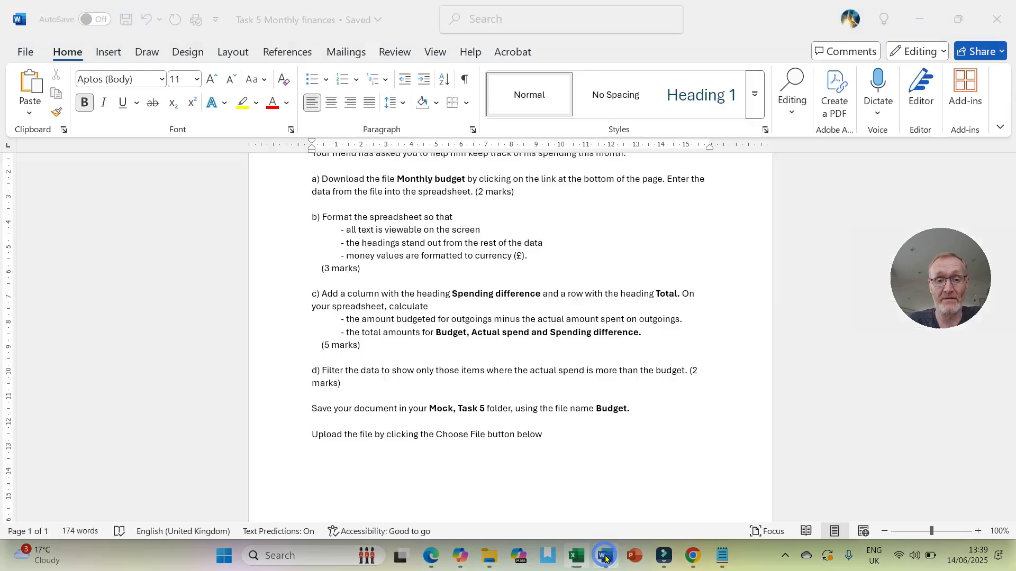
pyautogui.click(606, 558)
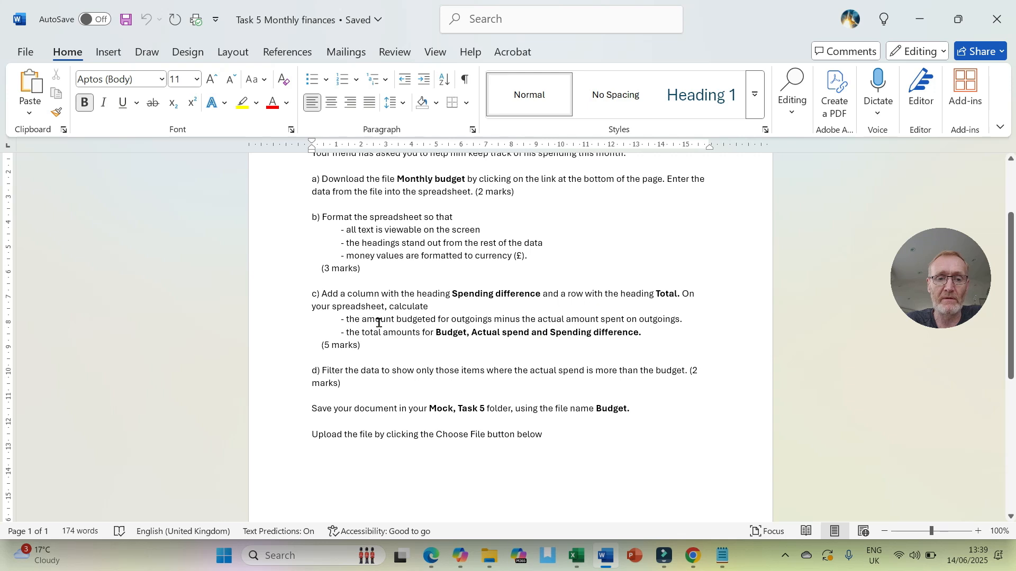
pyautogui.click(576, 556)
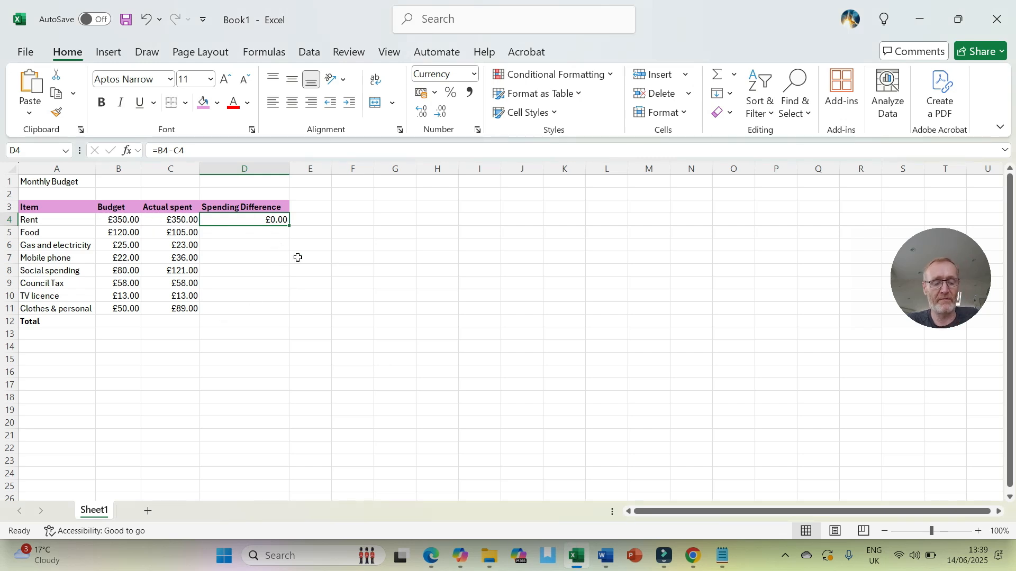
pyautogui.keyDown('ctrl'); pyautogui.scroll(4, 337, 266); pyautogui.keyUp('ctrl')
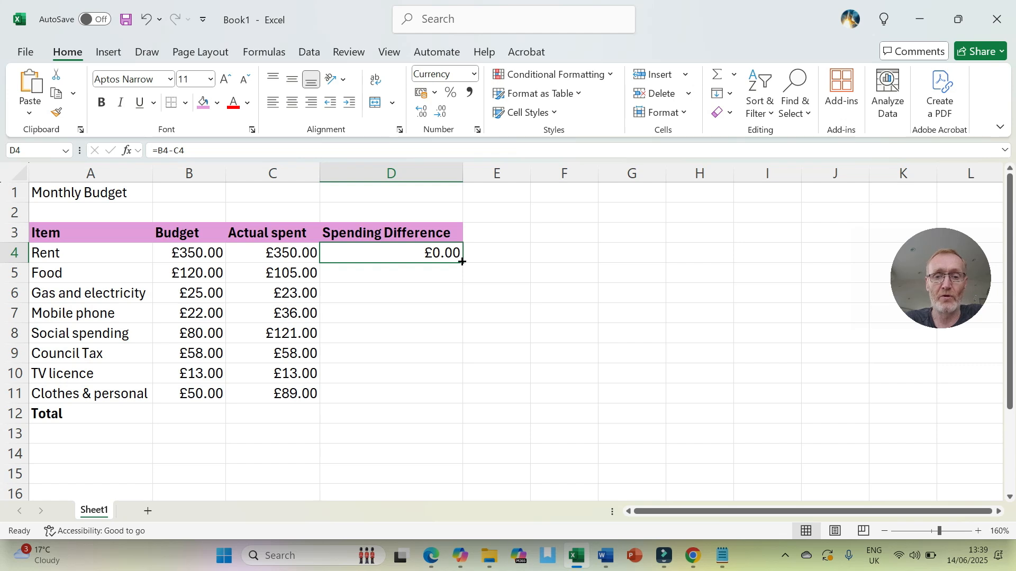
pyautogui.doubleClick(462, 261)
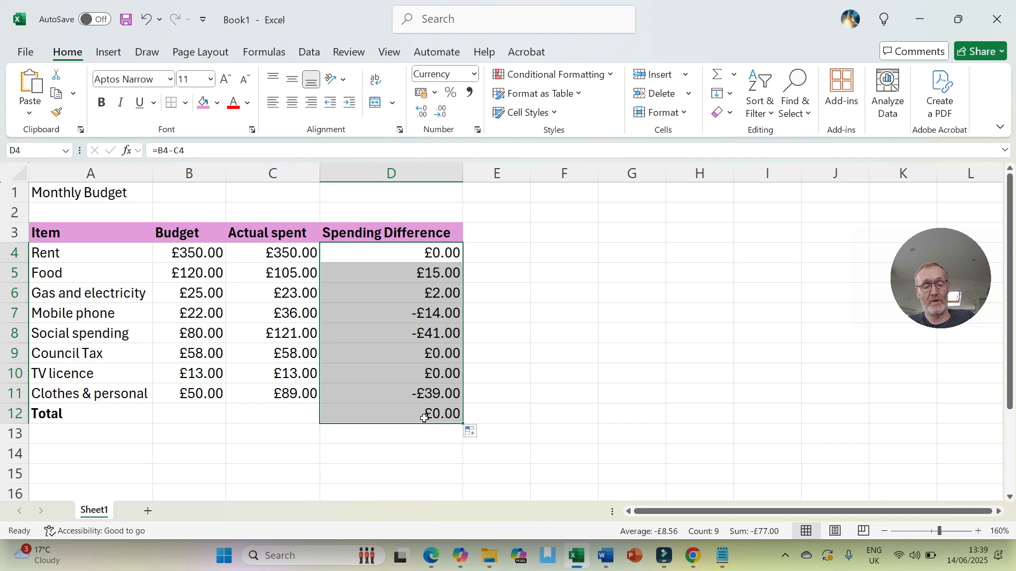
pyautogui.hotkey('ctrl', 'z')
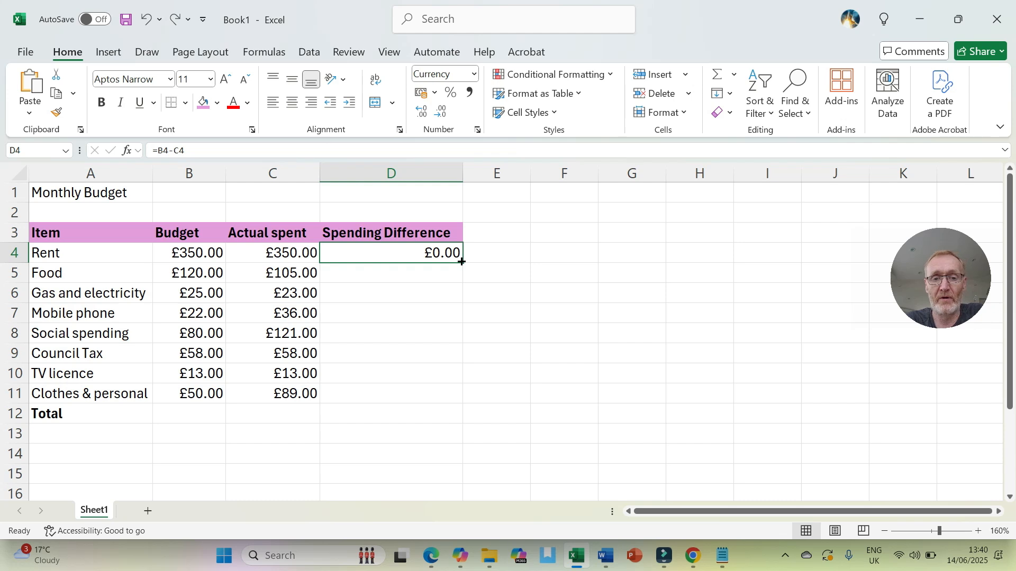
# Fill the D4 formula down to D11 only, and compare the Mobile phone row's budget and actual spend with its difference
pyautogui.moveTo(461, 261); pyautogui.dragTo(449, 397)
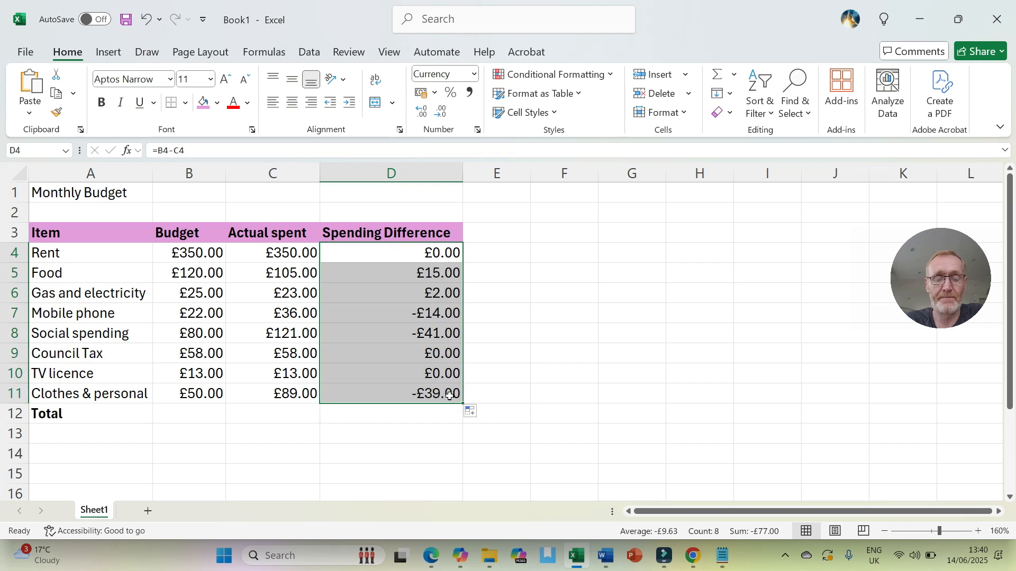
pyautogui.click(362, 415)
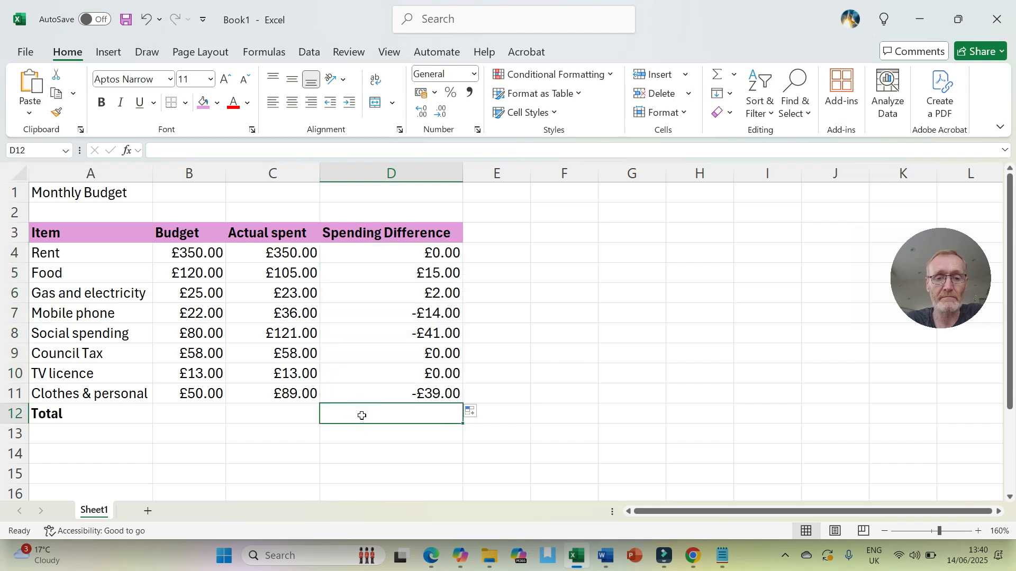
pyautogui.click(392, 313)
pyautogui.click(201, 319)
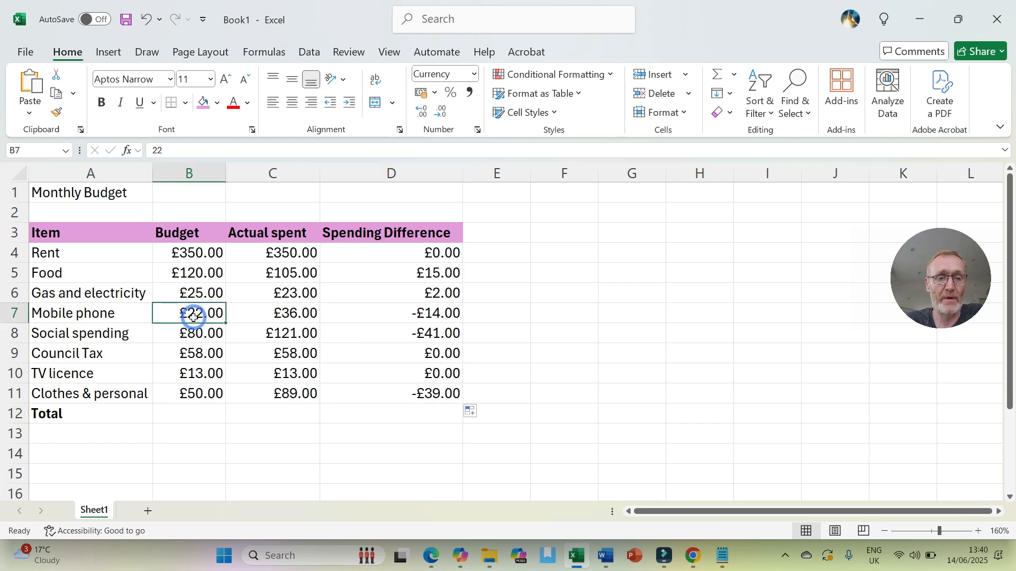
pyautogui.click(279, 317)
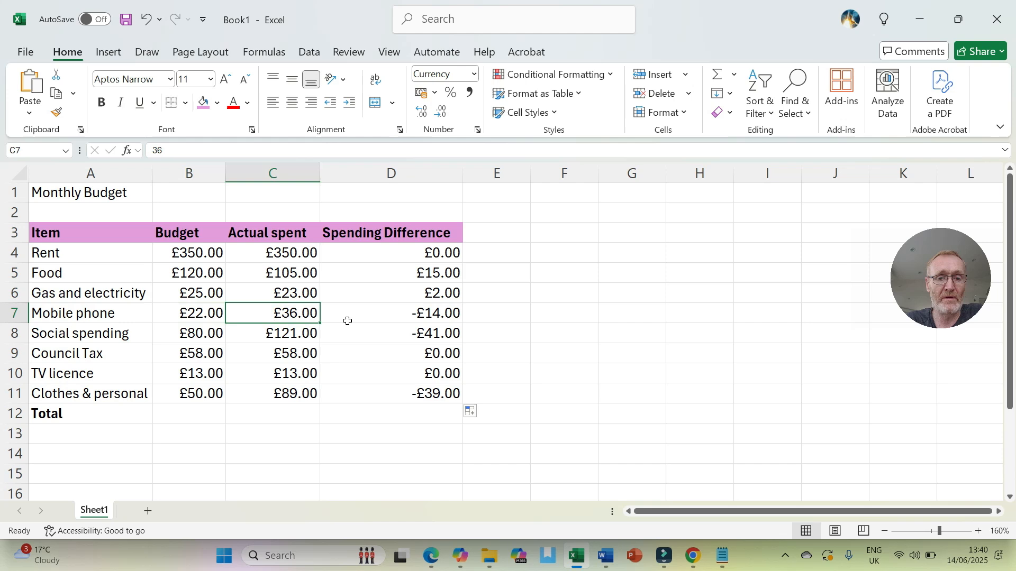
pyautogui.click(418, 316)
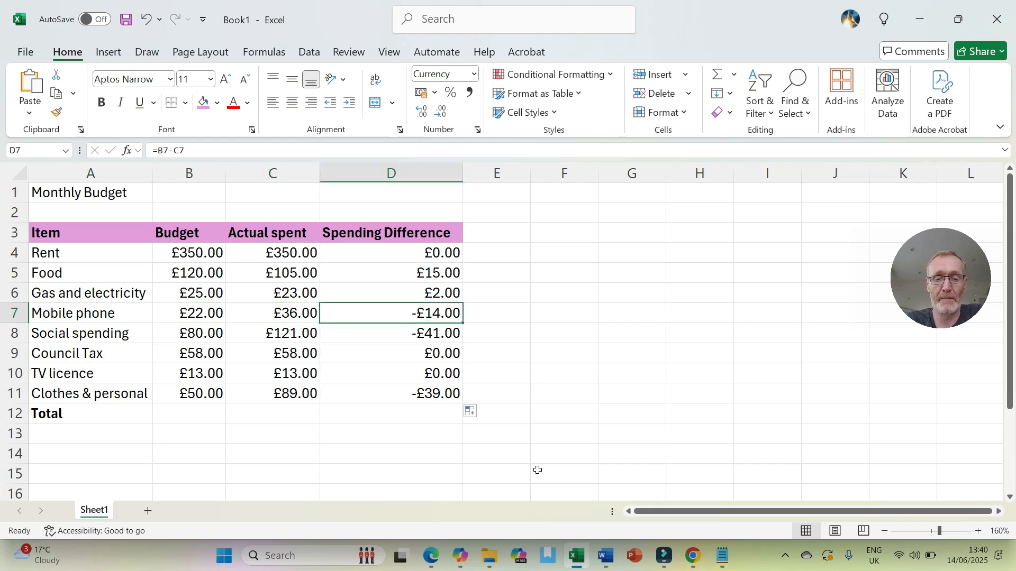
# Check the totals requirement in the Word brief, and in Excel AutoSum B4:B11 into B12 and copy the formula across to D12
pyautogui.click(604, 556)
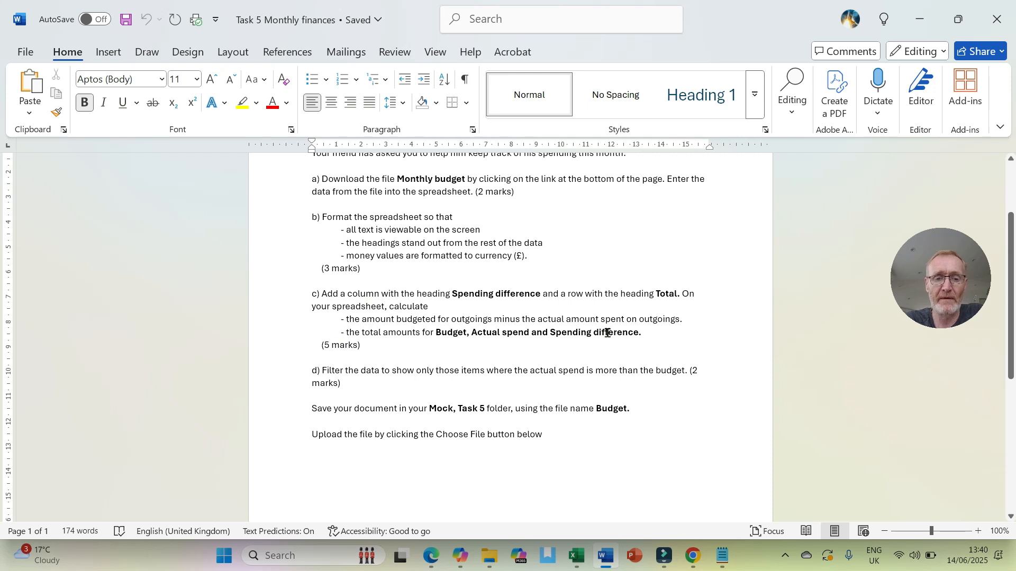
pyautogui.click(576, 556)
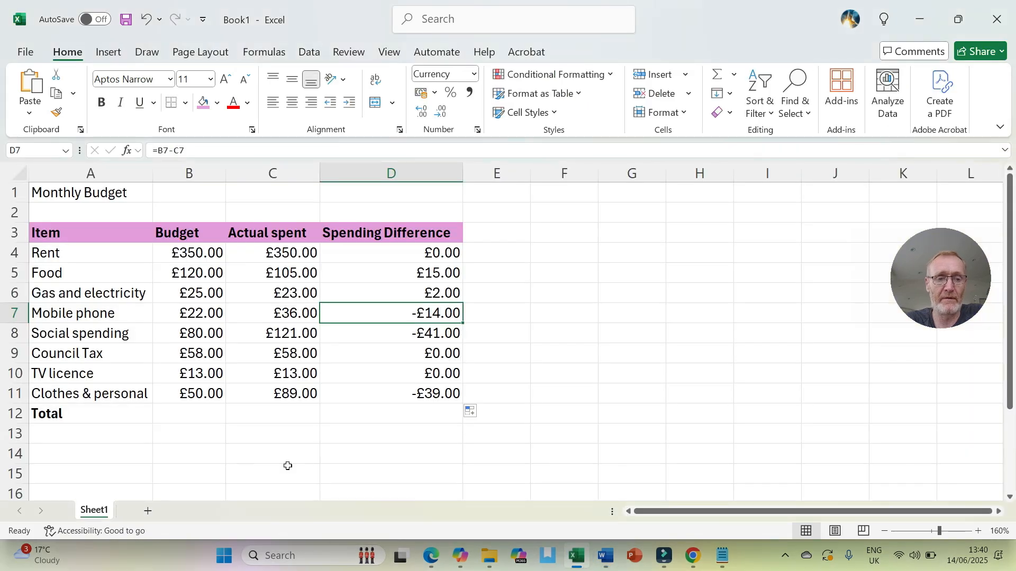
pyautogui.click(168, 414)
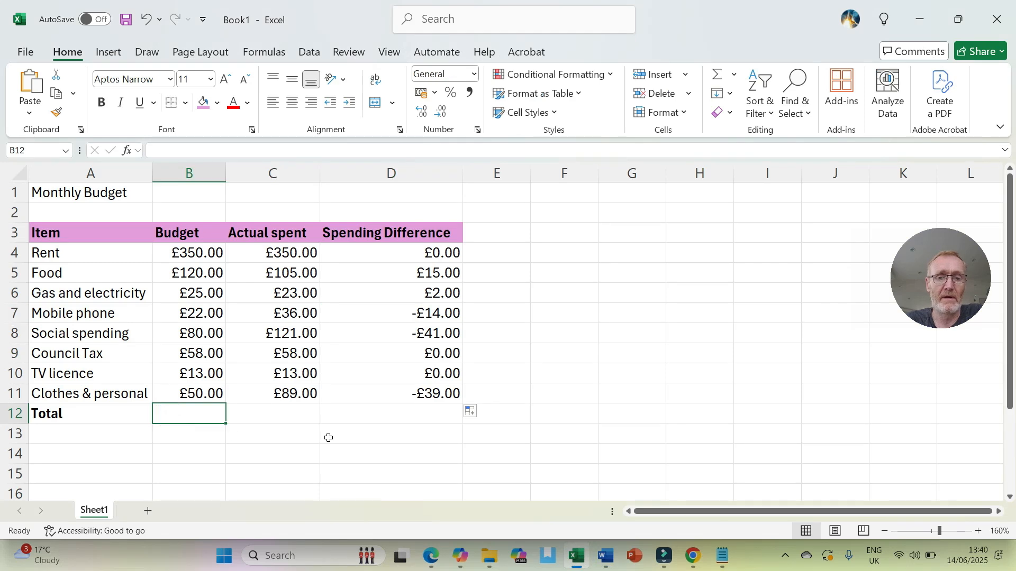
pyautogui.click(718, 77)
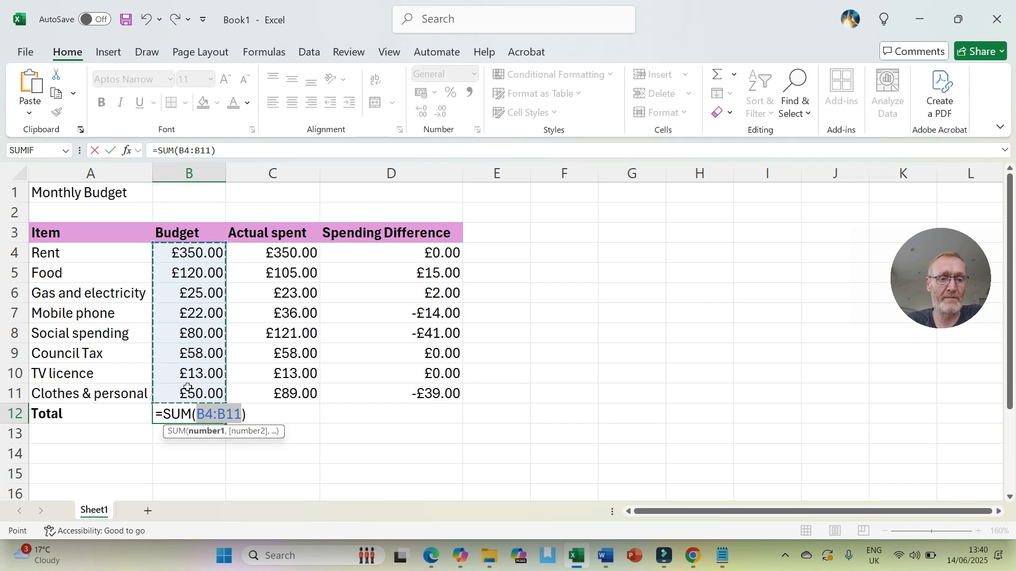
pyautogui.press('Return')
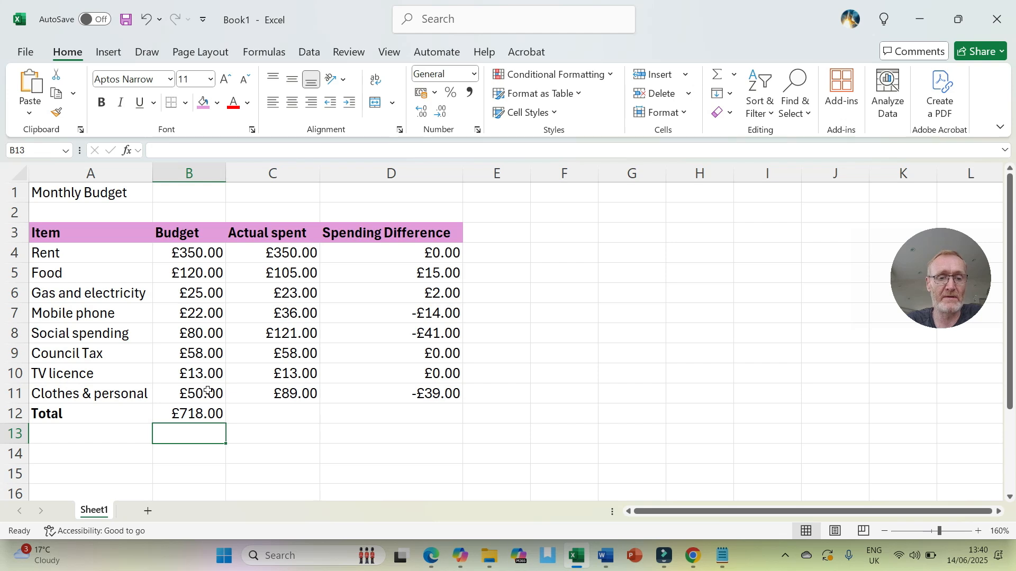
pyautogui.click(191, 414)
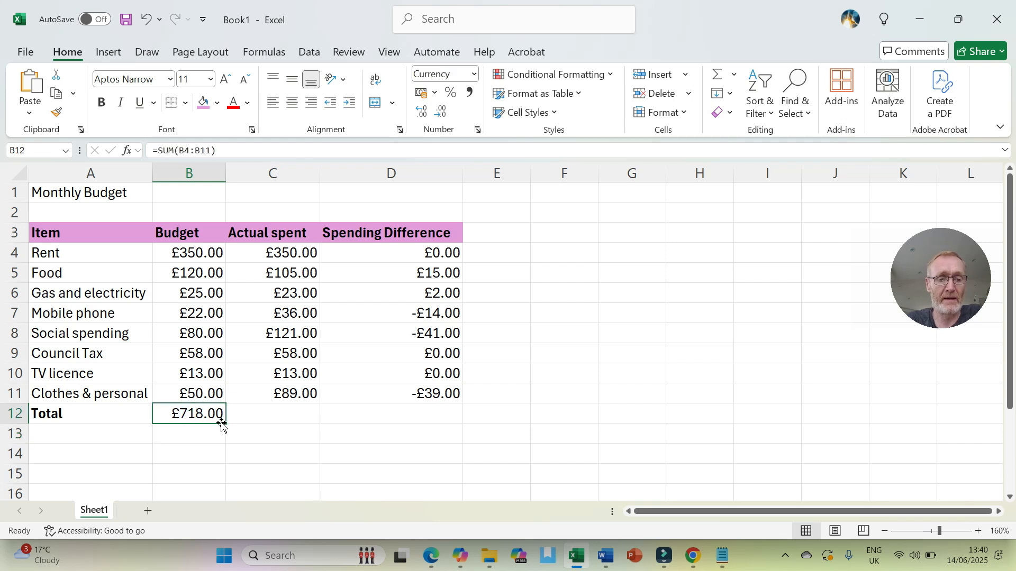
pyautogui.moveTo(224, 423); pyautogui.dragTo(410, 433)
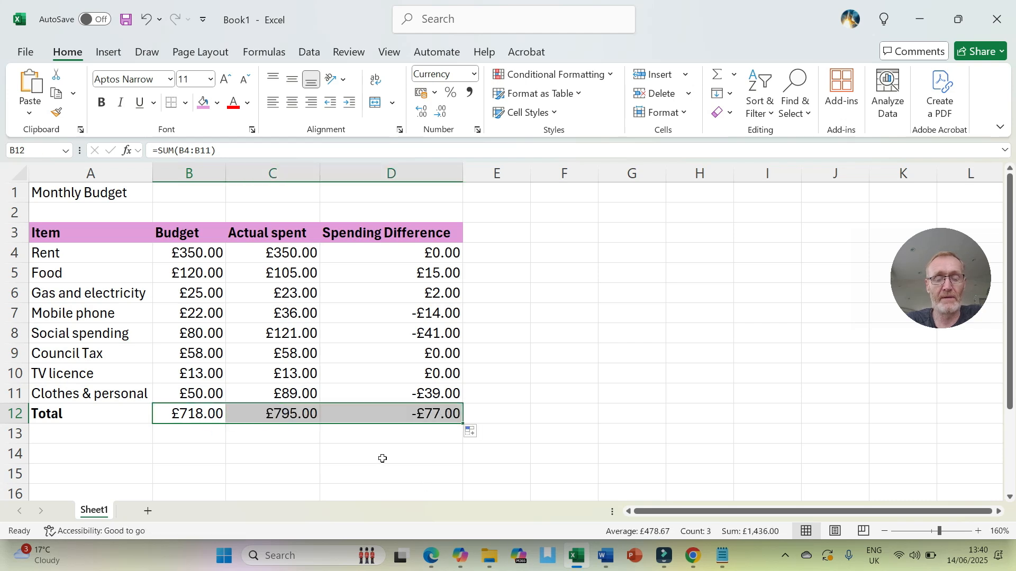
pyautogui.click(365, 454)
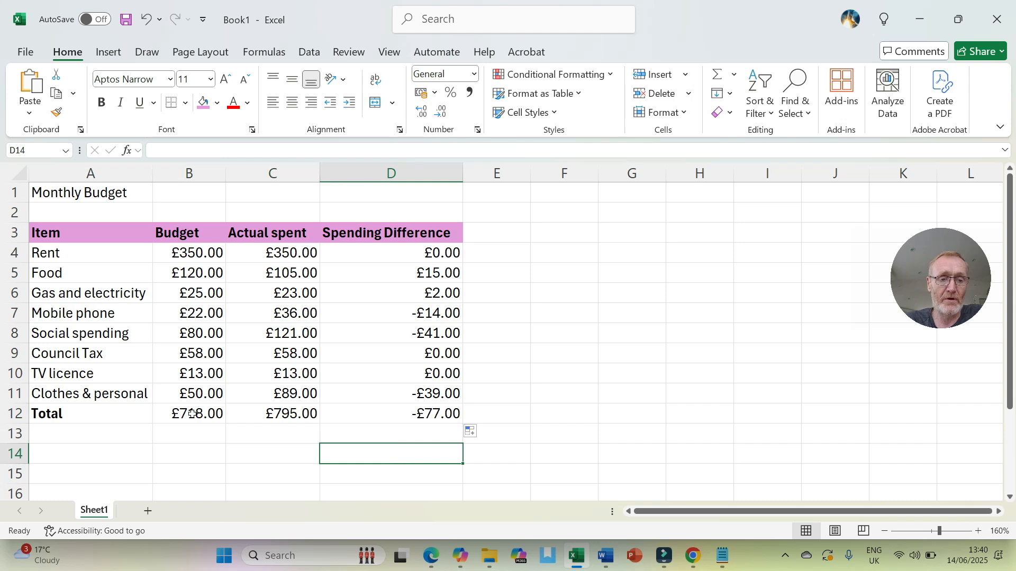
# Clear the totals from B12:D12
pyautogui.moveTo(199, 415); pyautogui.dragTo(336, 414)
pyautogui.press('Delete')
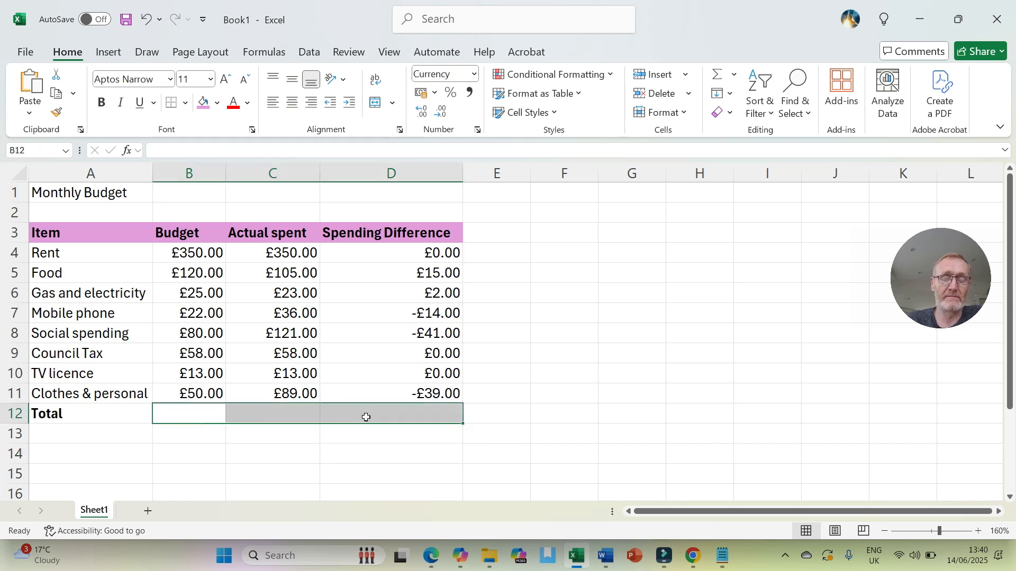
pyautogui.click(379, 438)
# AutoSum the range B4:D12 in one go to total Budget, Actual spent and Spending Difference in row 12
pyautogui.moveTo(189, 253); pyautogui.dragTo(370, 408)
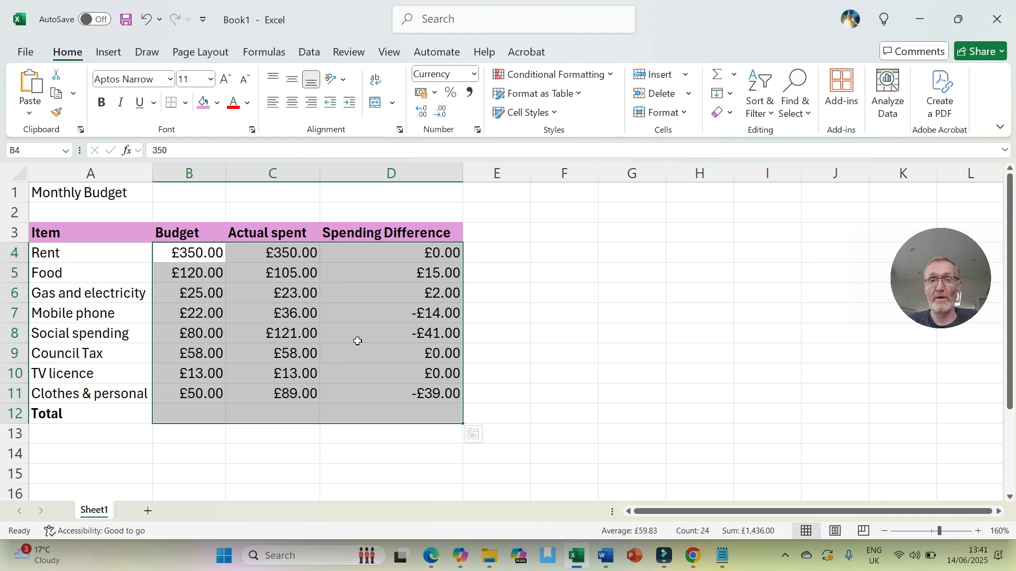
pyautogui.hotkey('alt', '=')
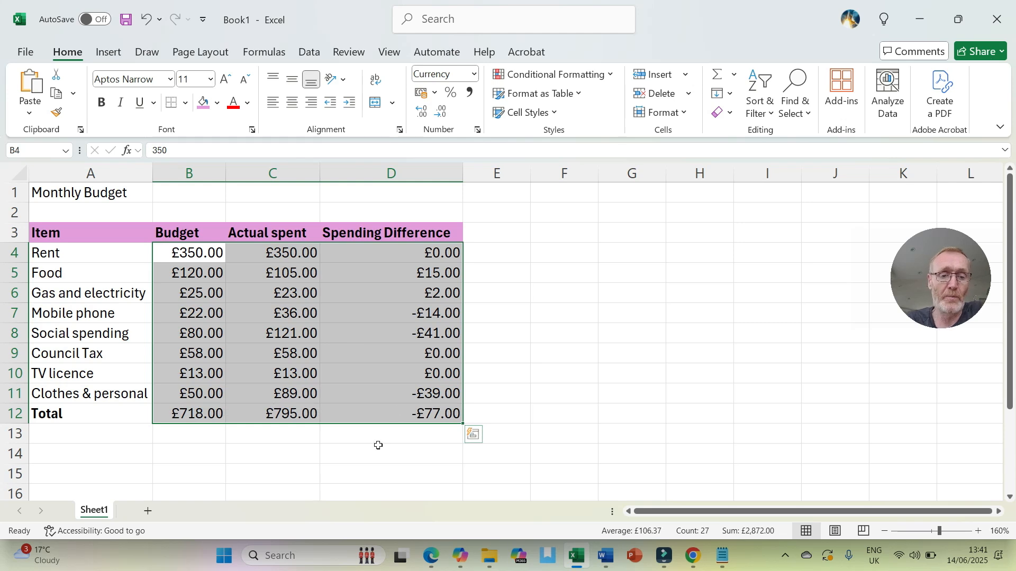
pyautogui.click(385, 447)
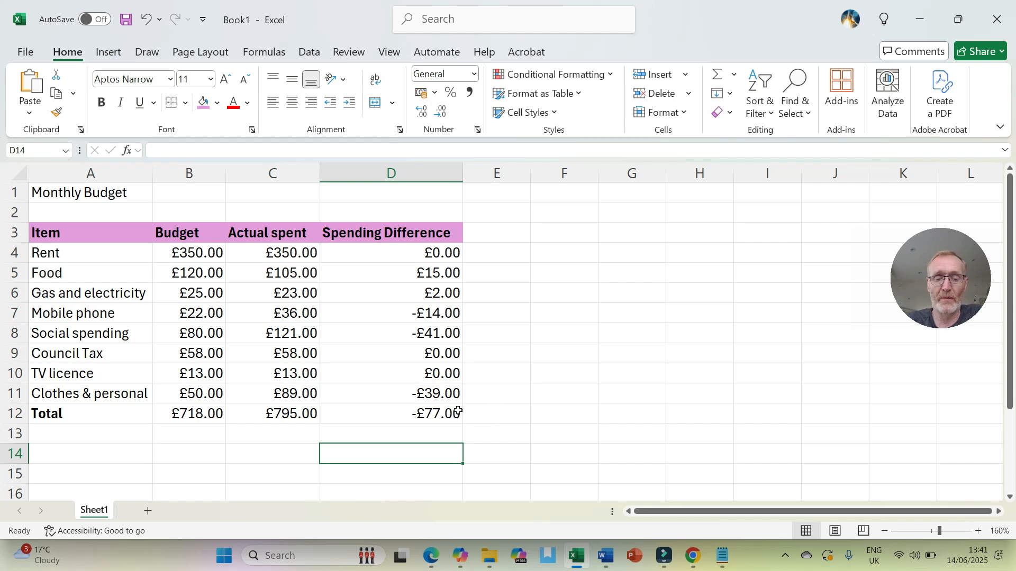
# Check the filtering requirement in the Word brief, and in Excel add filters to the heading row A3:D3
pyautogui.moveTo(605, 556)
pyautogui.click(567, 520)
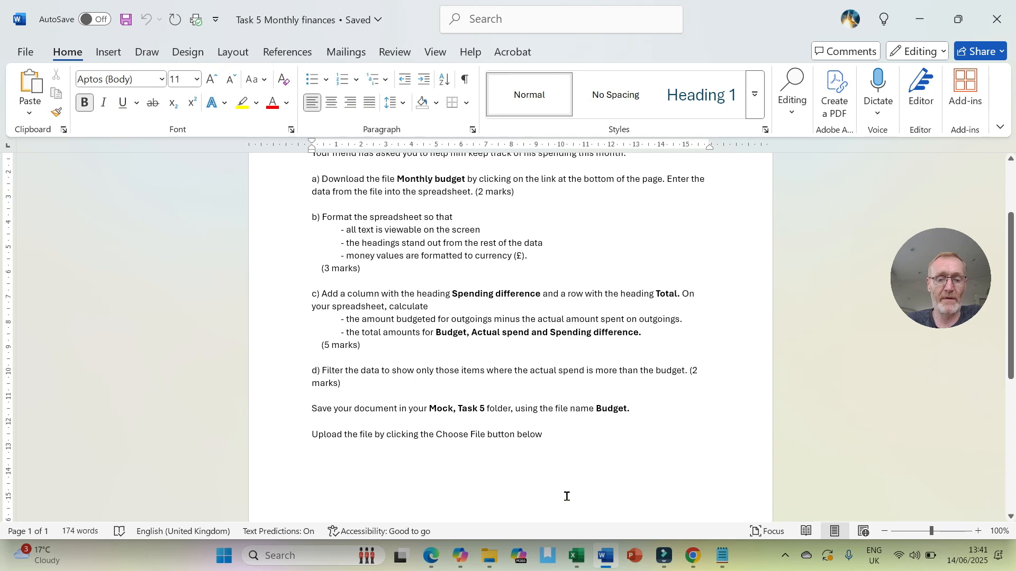
pyautogui.click(576, 557)
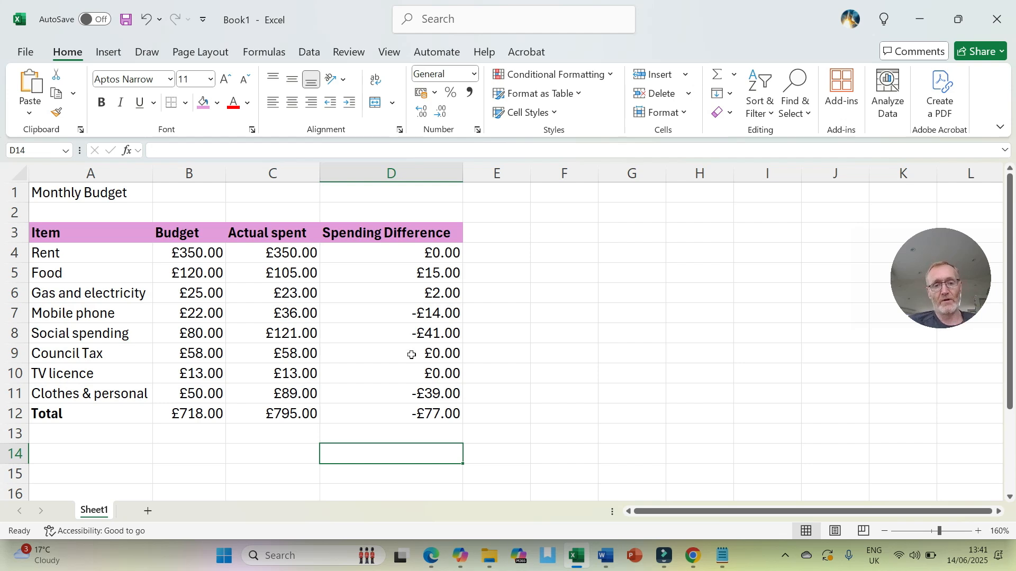
pyautogui.moveTo(71, 236); pyautogui.dragTo(400, 237)
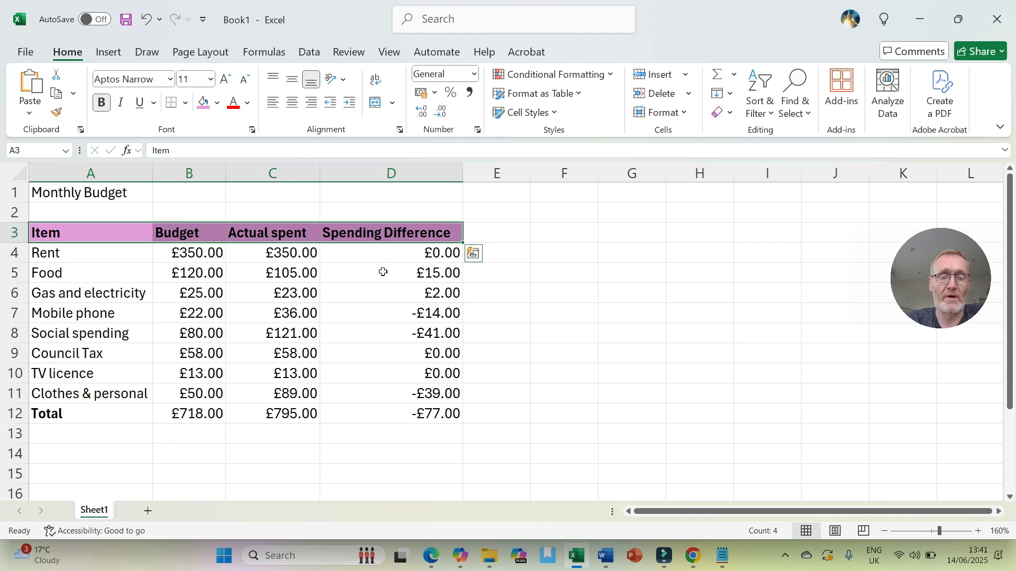
pyautogui.click(772, 114)
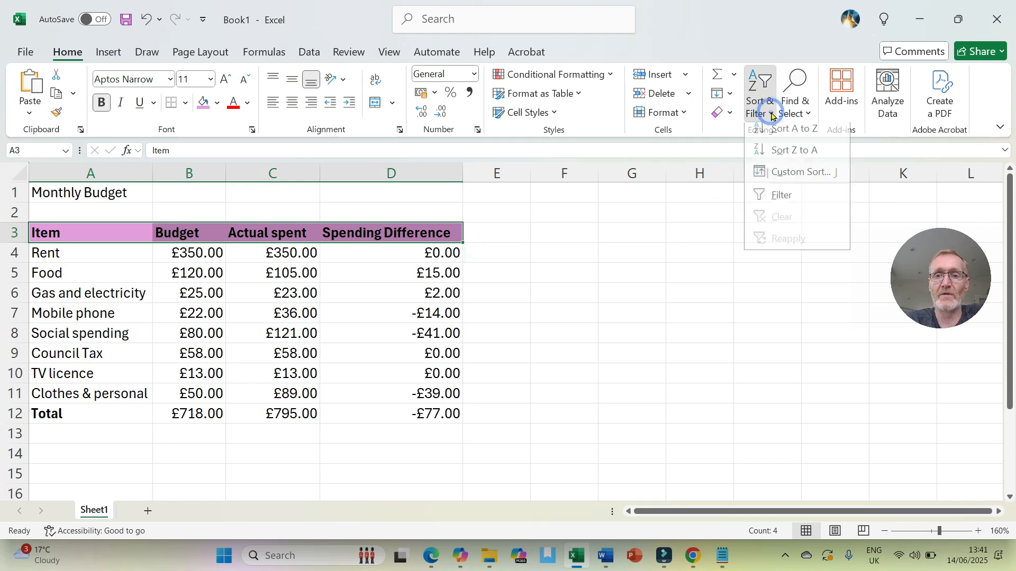
pyautogui.click(777, 203)
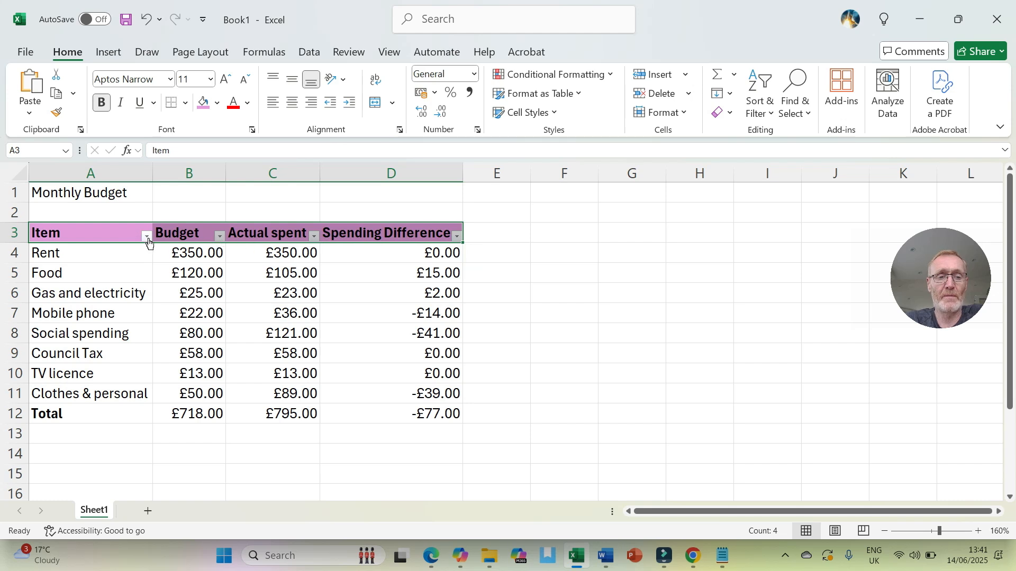
# Filter the Spending Difference column to show only negative amounts by excluding £0.00, £2.00 and £15.00
pyautogui.click(457, 240)
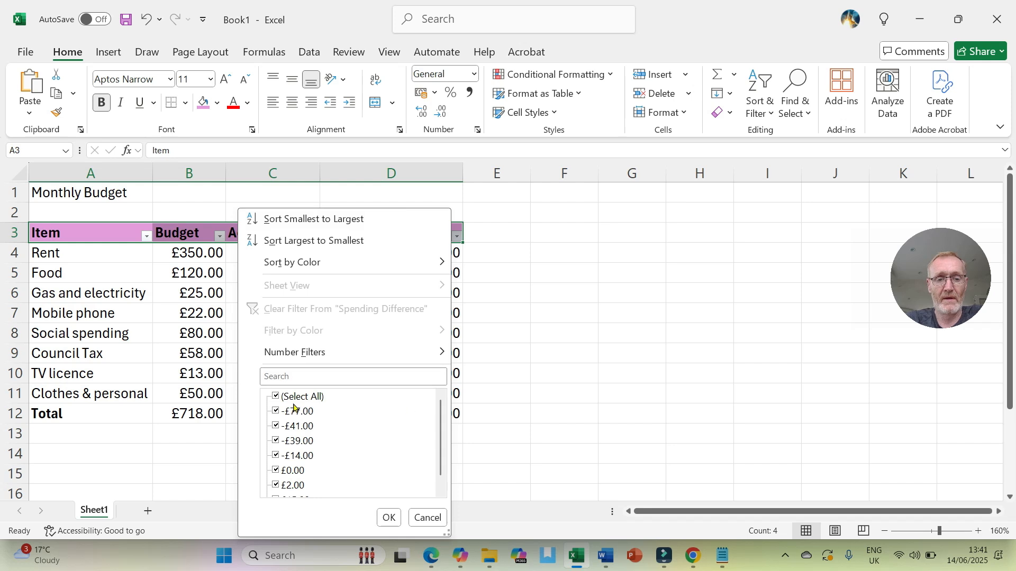
pyautogui.moveTo(443, 426); pyautogui.dragTo(441, 460)
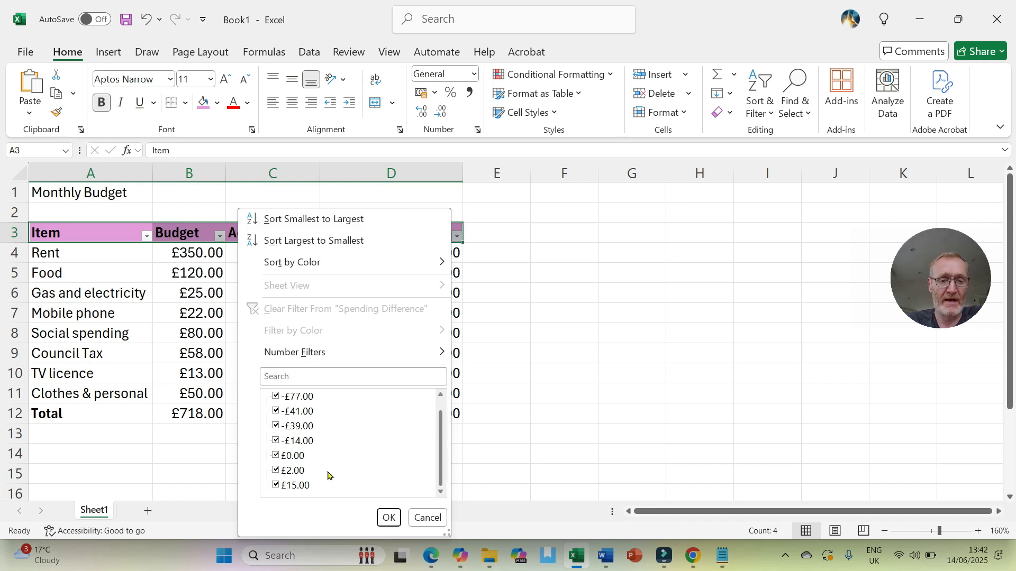
pyautogui.scroll(1, 339, 439)
pyautogui.scroll(-1, 339, 439)
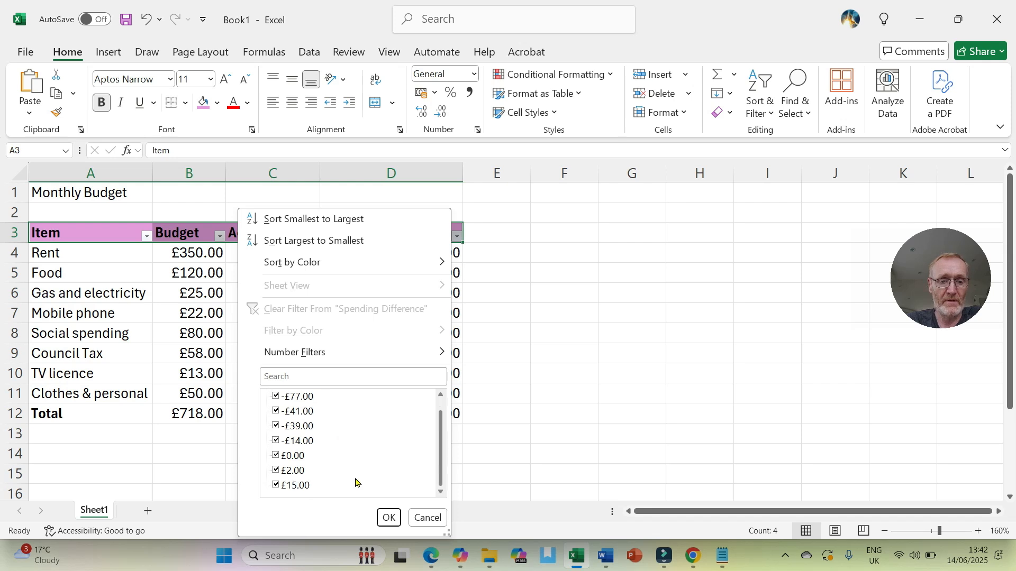
pyautogui.click(276, 457)
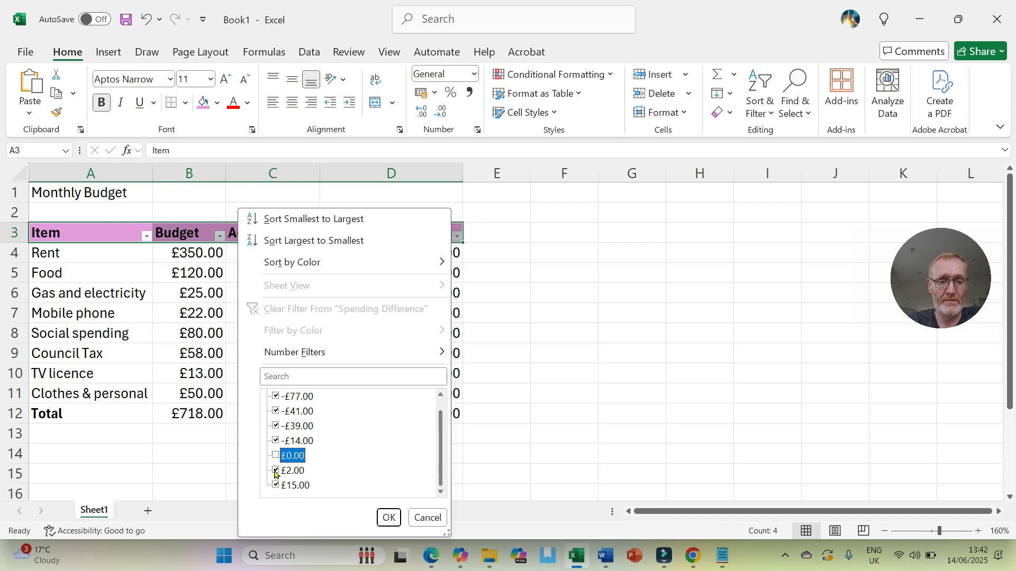
pyautogui.click(277, 471)
pyautogui.click(274, 486)
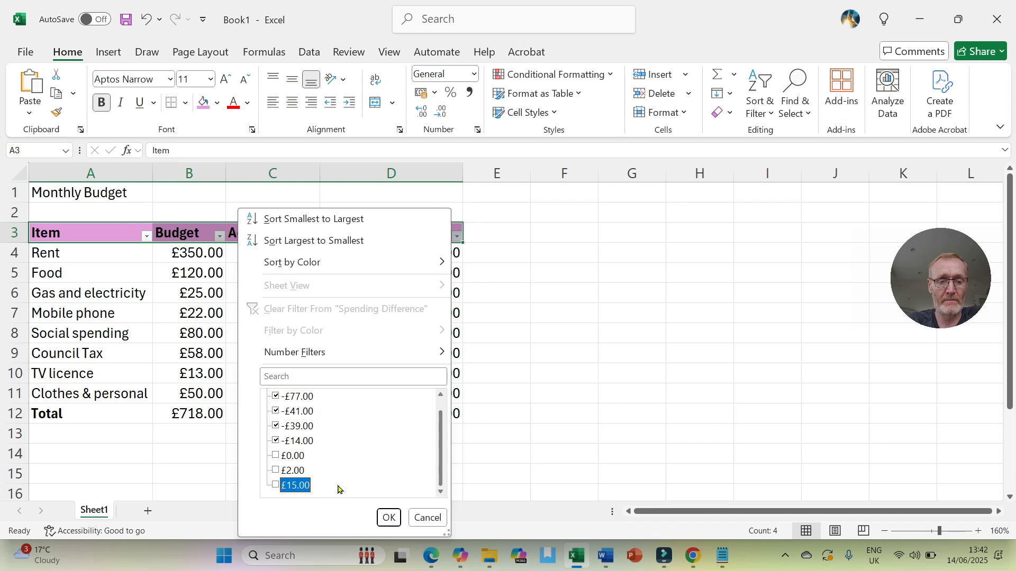
pyautogui.scroll(1, 352, 463)
pyautogui.scroll(-1, 351, 462)
pyautogui.click(388, 517)
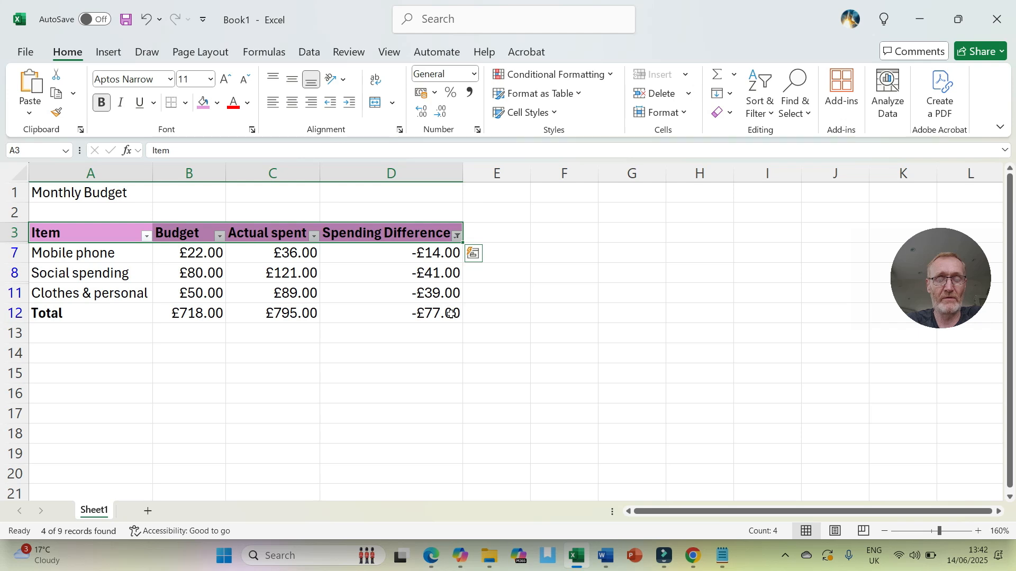
pyautogui.click(405, 352)
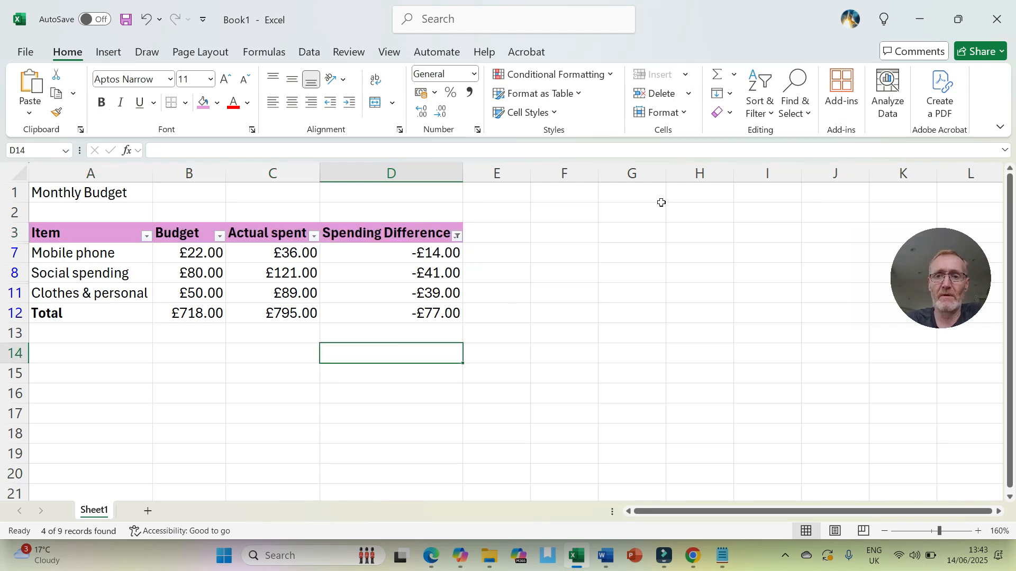
# Turn off filtering on the budget table, and undo that removal to restore the filtered rows
pyautogui.click(770, 112)
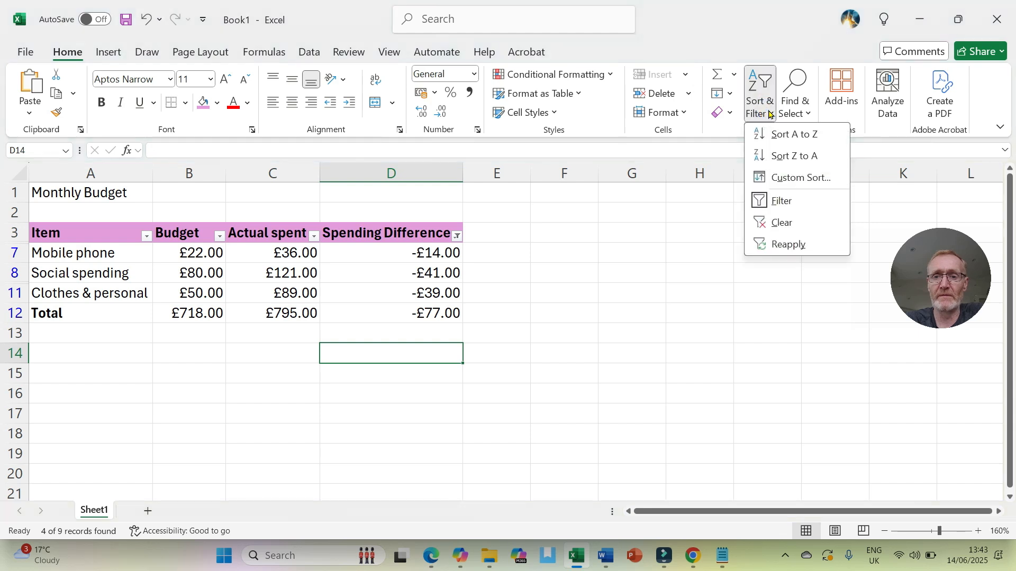
pyautogui.click(762, 201)
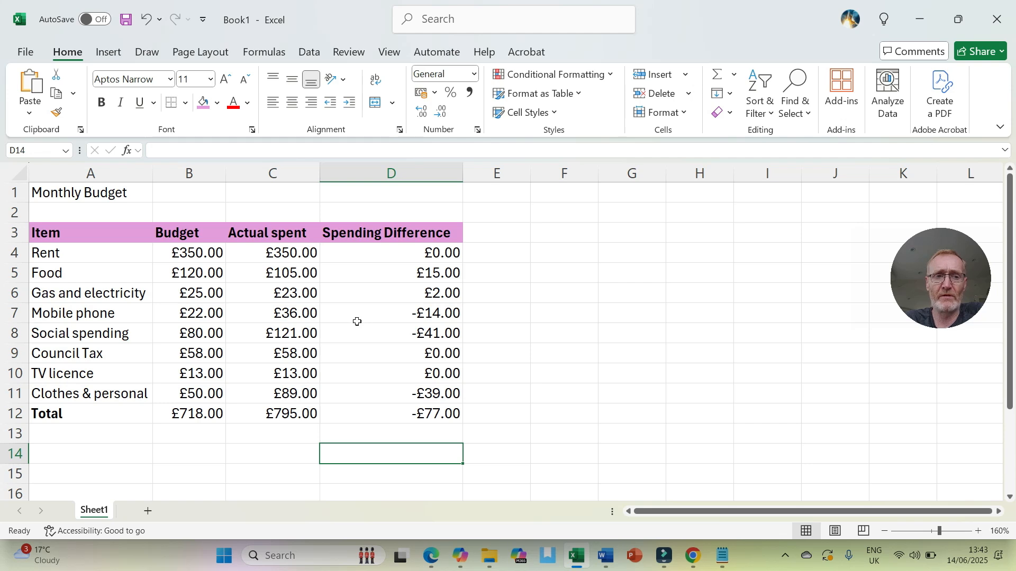
pyautogui.click(143, 20)
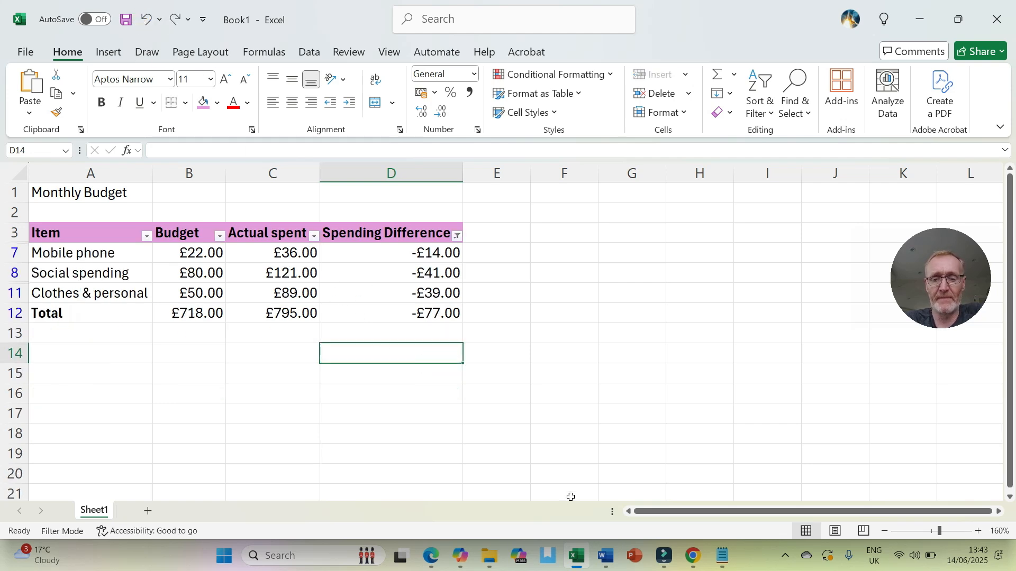
# Review the task requirements in the Word brief, and in Excel inspect the filtered Spending Difference cells from Mobile phone to Total
pyautogui.click(605, 556)
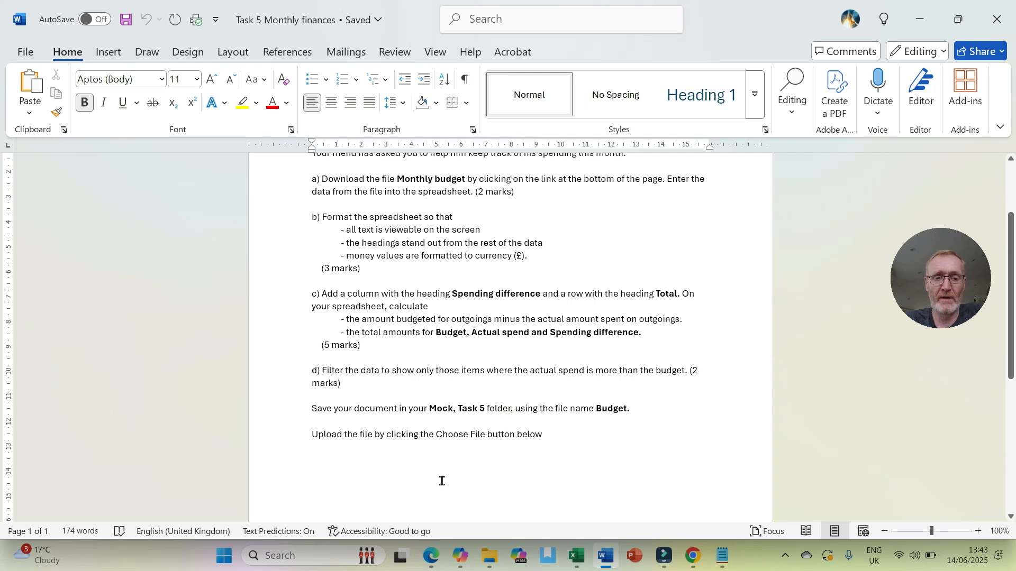
pyautogui.scroll(4, 435, 380)
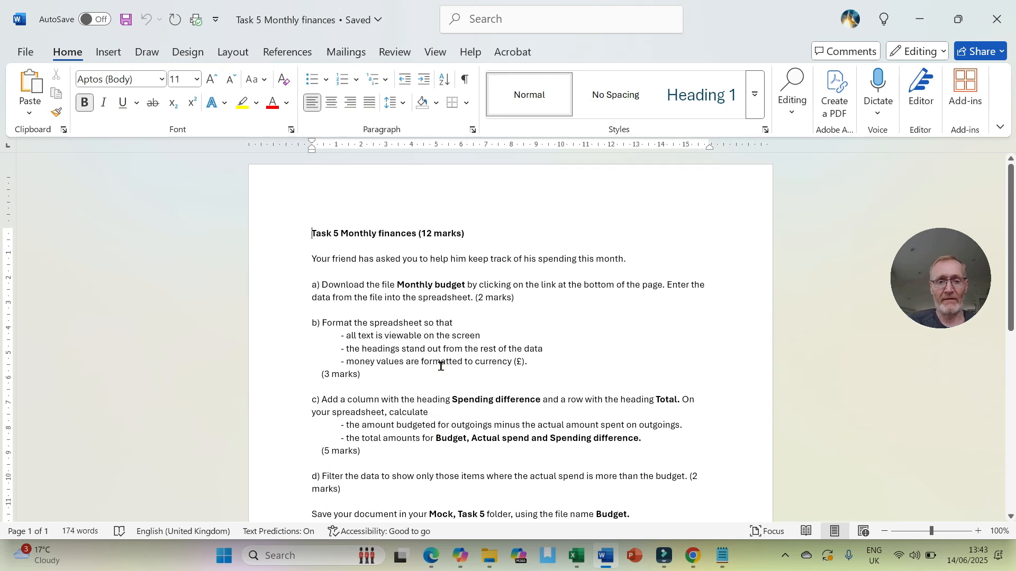
pyautogui.scroll(-1, 439, 343)
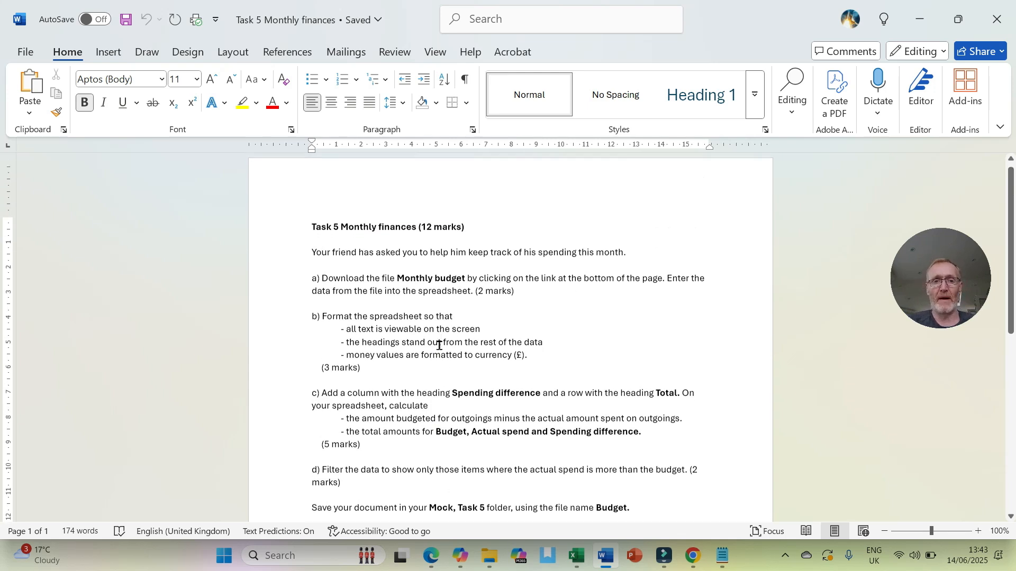
pyautogui.click(576, 556)
pyautogui.click(380, 253)
pyautogui.click(380, 271)
pyautogui.click(379, 291)
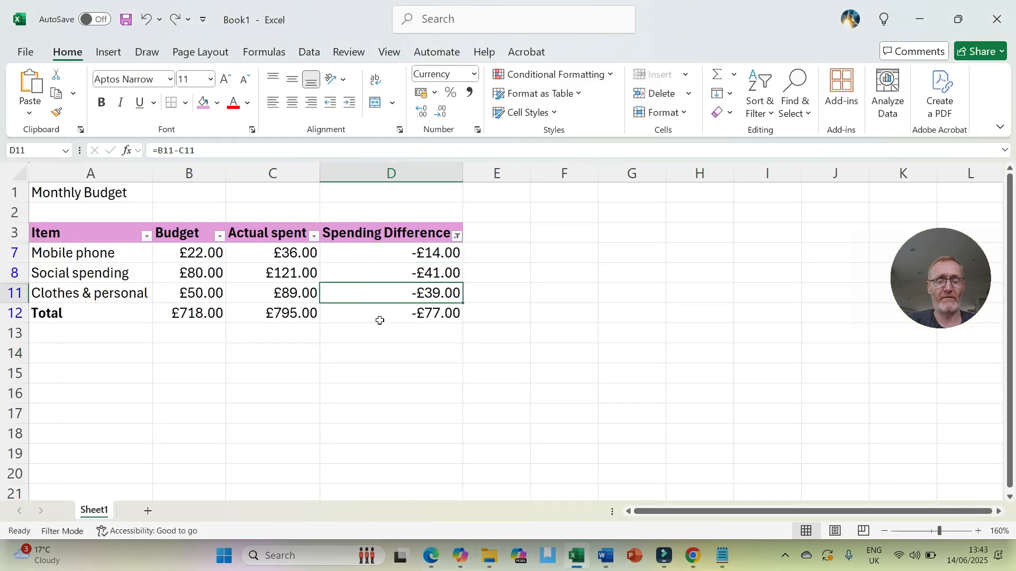
pyautogui.click(378, 315)
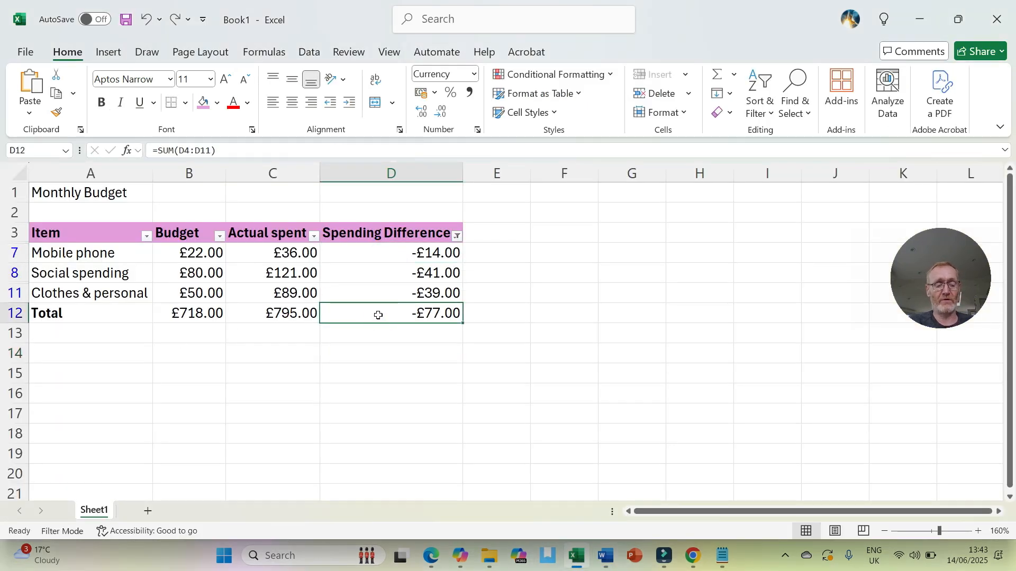